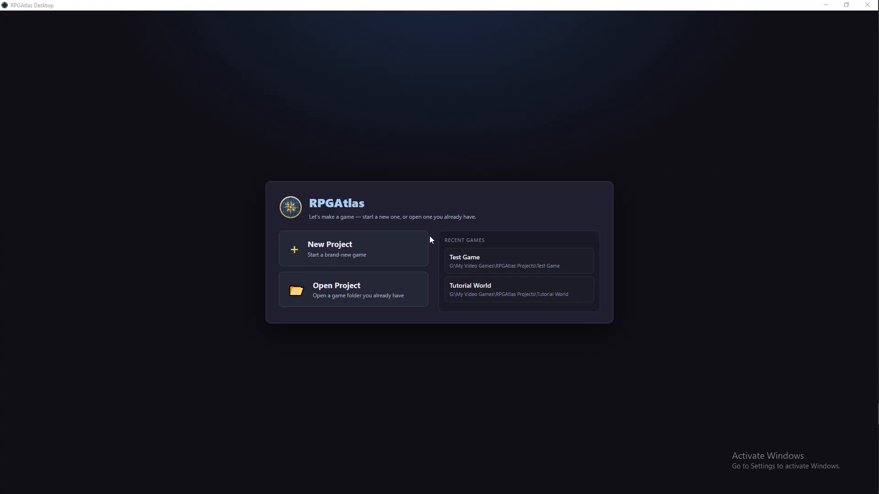
- Open the recent Test Game project and bring up the Character Generator
click(468, 261)
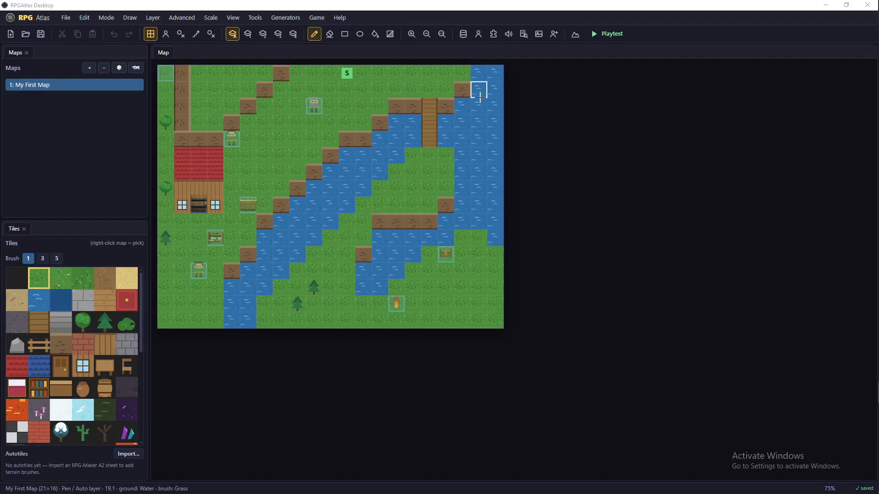
click(554, 33)
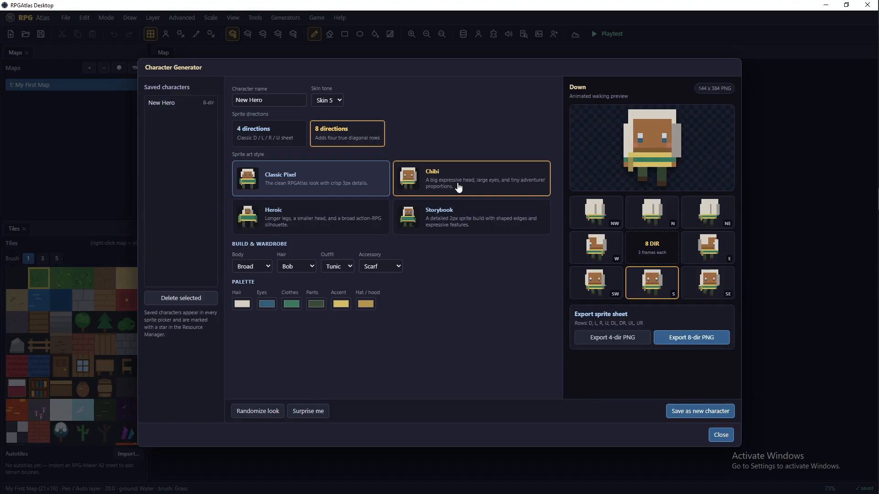
- Try the Classic Pixel, Heroic and Storybook sprite art styles on the New Hero character
click(287, 185)
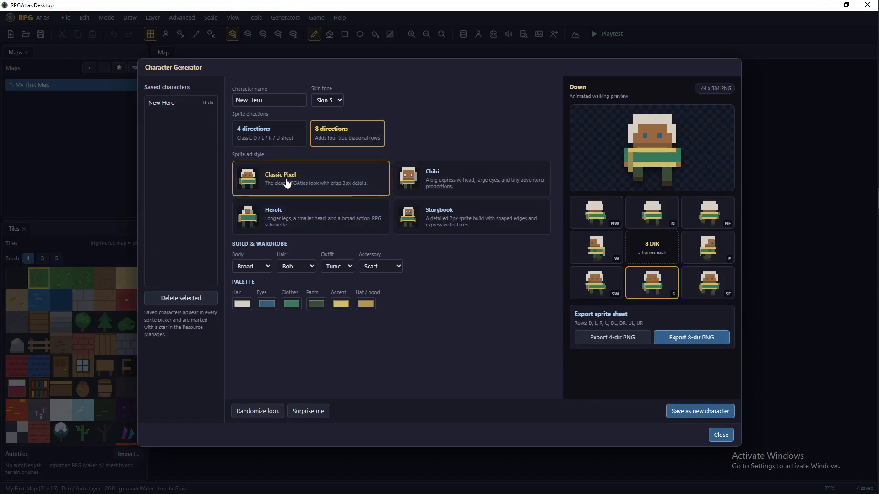
click(304, 225)
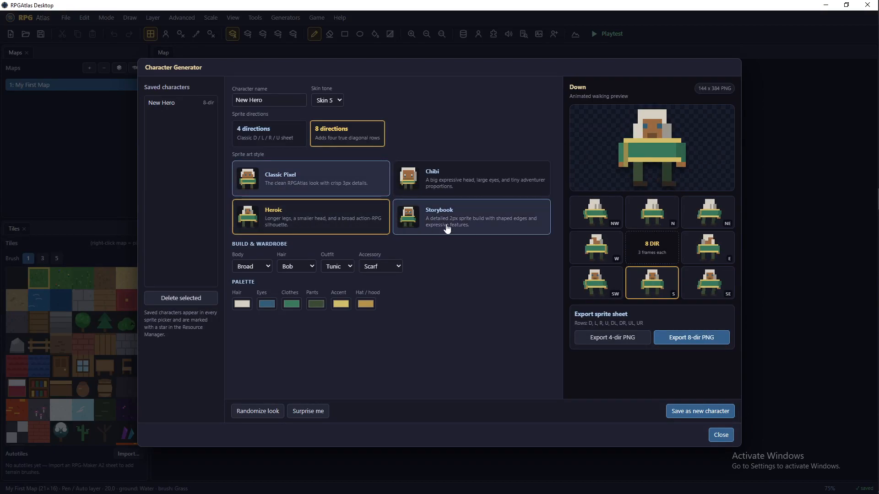
click(447, 229)
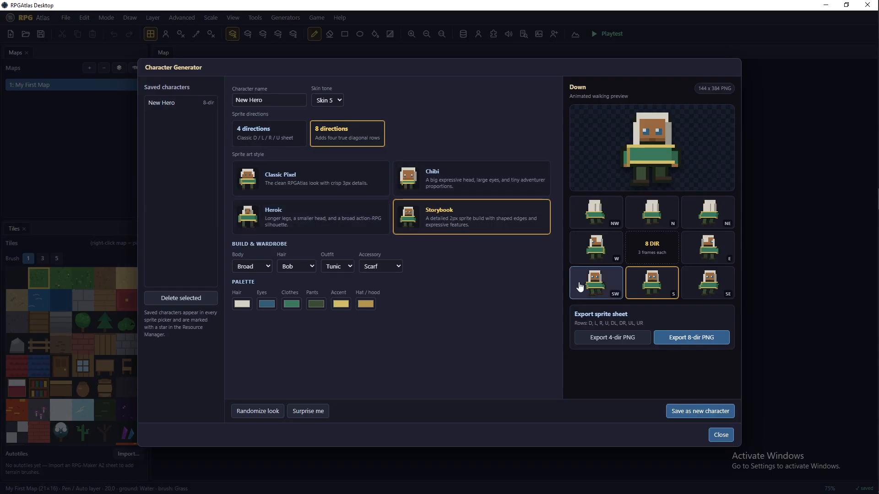
- Preview the character's walking animation in the diagonal directions, including down-left and down-right
click(591, 280)
key(Right)
key(Right)
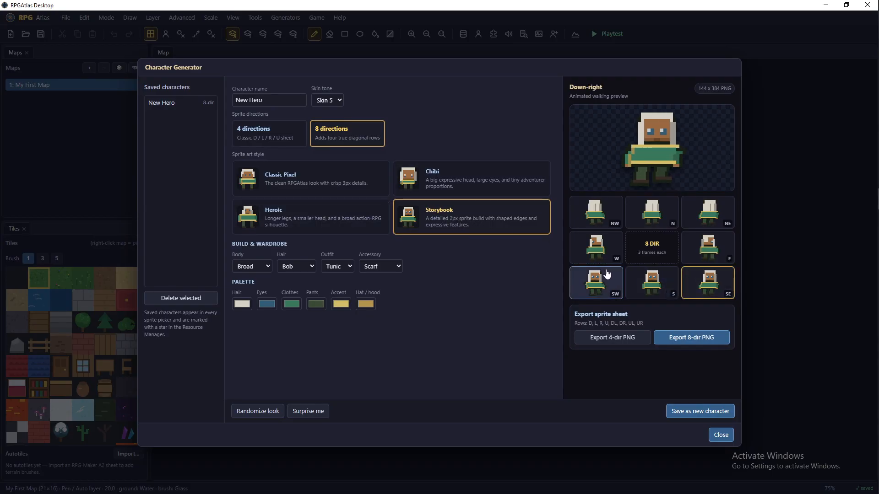
click(607, 274)
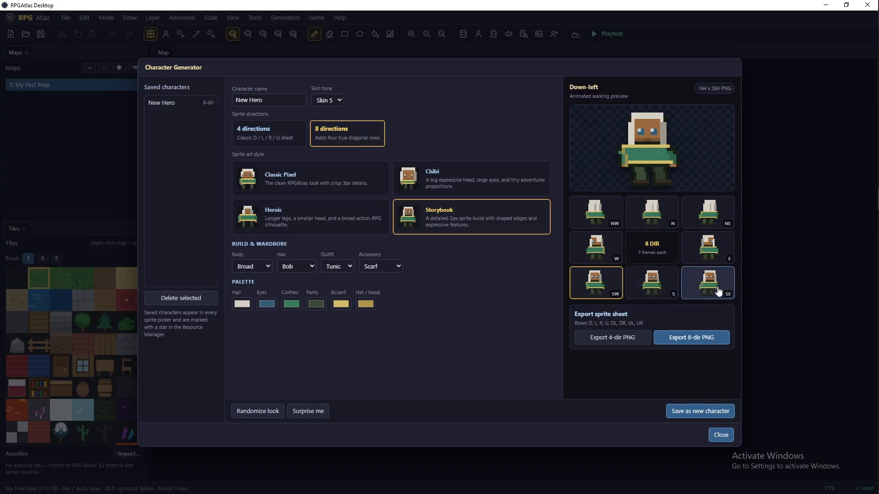
click(710, 288)
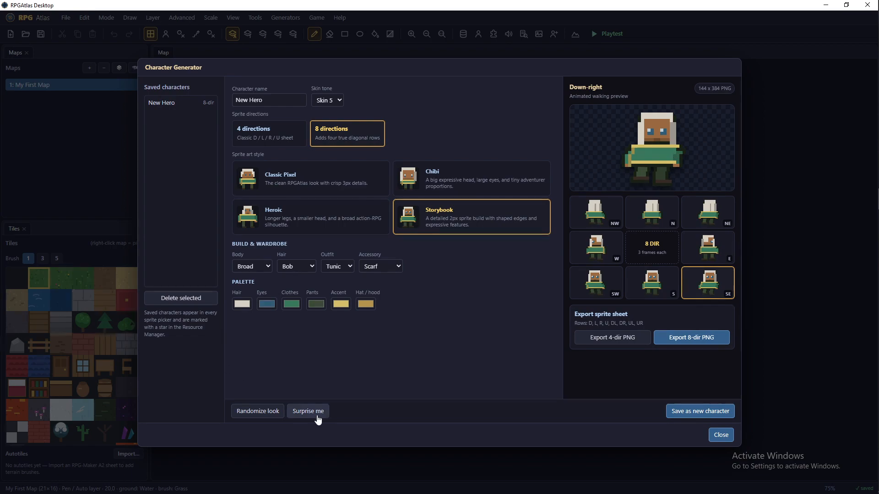
- Generate a surprise character and recolour its clothes to a stronger red, RGB 184, 18, 0
click(317, 417)
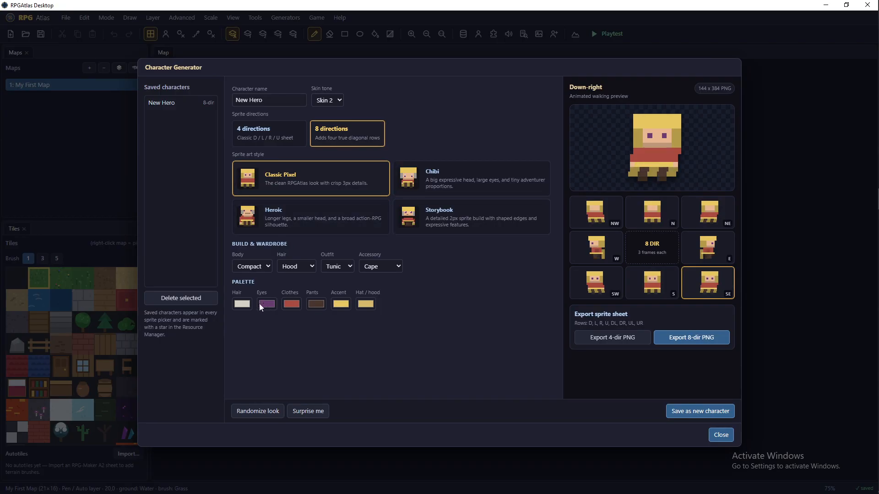
click(292, 306)
drag(354, 336, 398, 331)
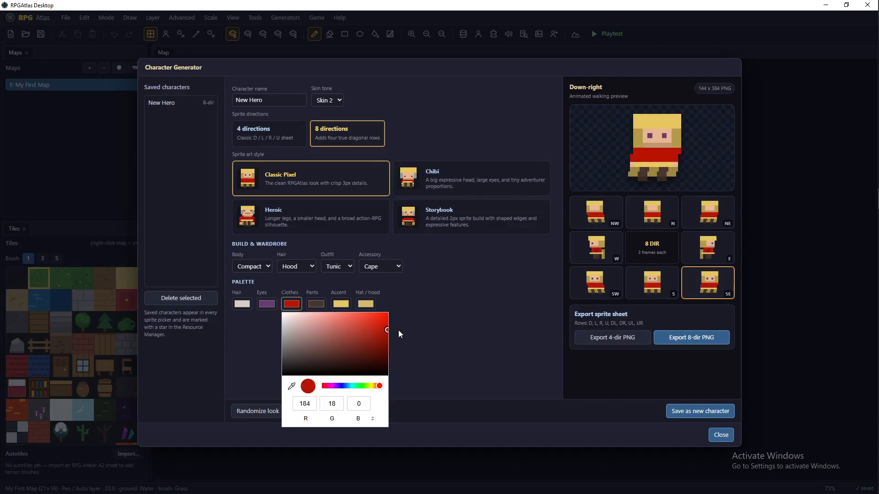
click(473, 301)
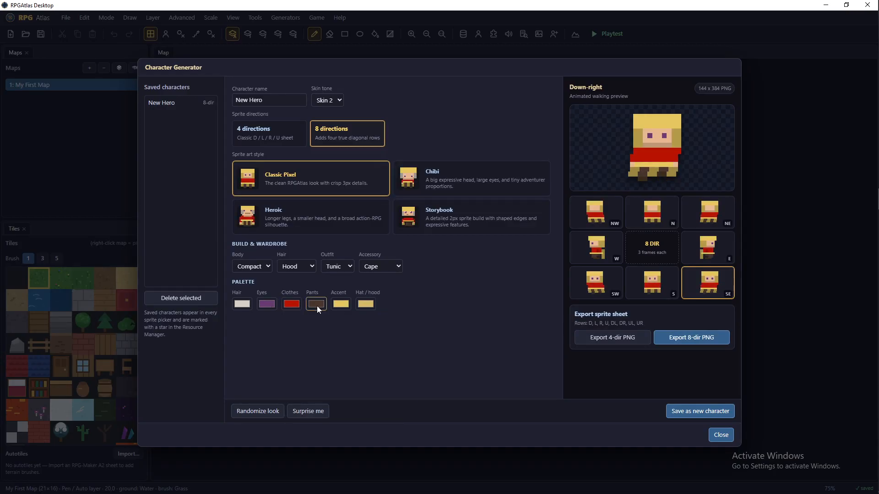
- Recolour the pants orange-red and the accent and hat/hood dark gold, with the hat/hood at RGB 163, 122, 0, and close the generator
click(316, 304)
drag(389, 343, 438, 332)
click(463, 339)
click(341, 304)
mouse_move(393, 318)
mouse_down()
mouse_move(414, 331)
mouse_move(504, 336)
mouse_up()
click(368, 305)
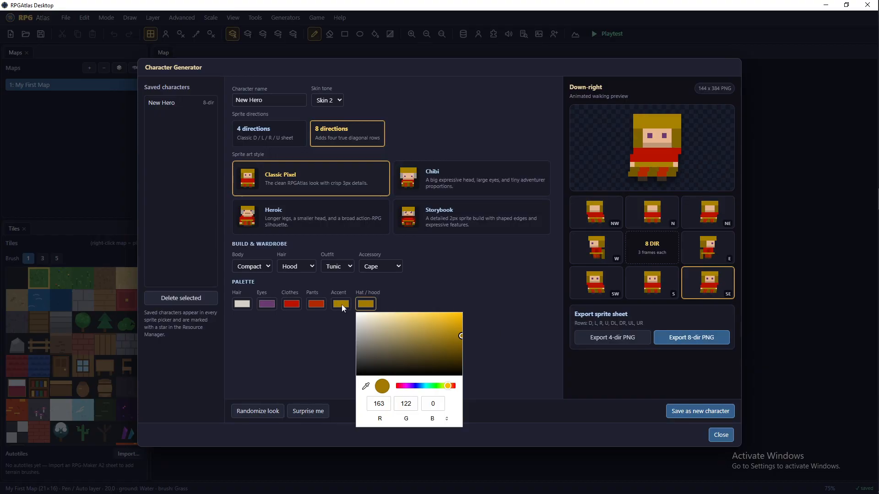
click(510, 326)
click(722, 435)
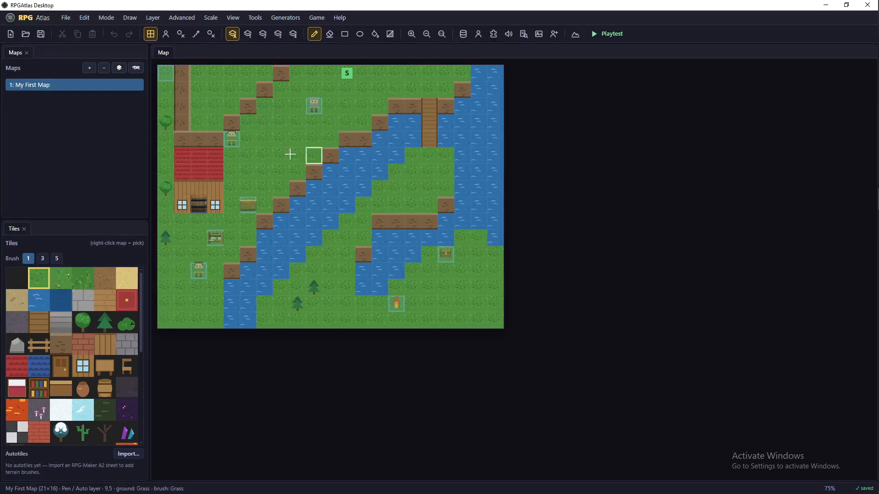
- Open the Generator Hub and generate a random surprise batch of names
click(283, 19)
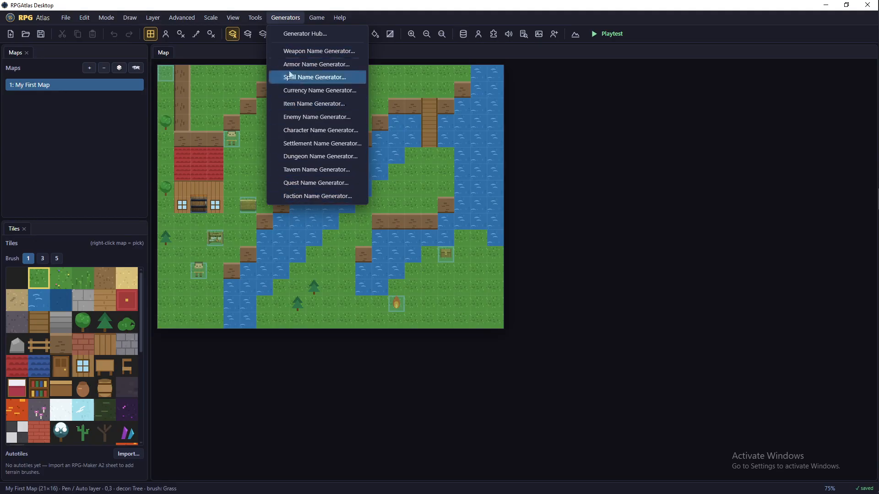
click(299, 37)
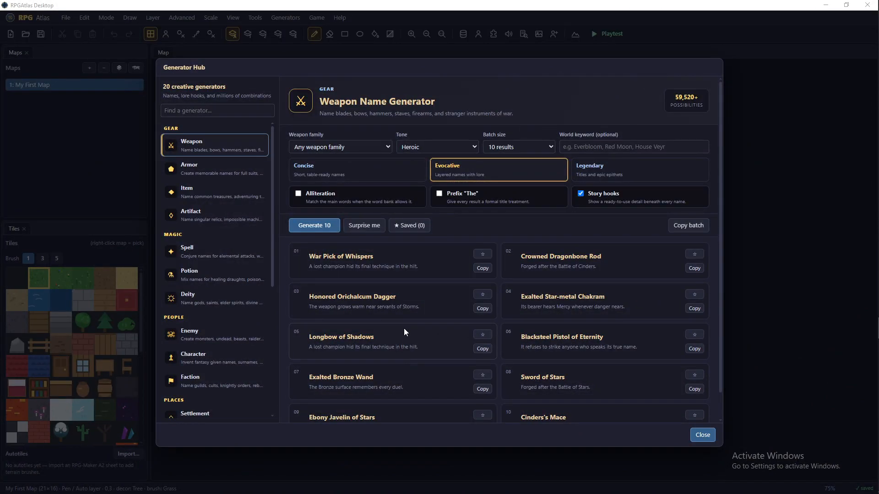
click(366, 226)
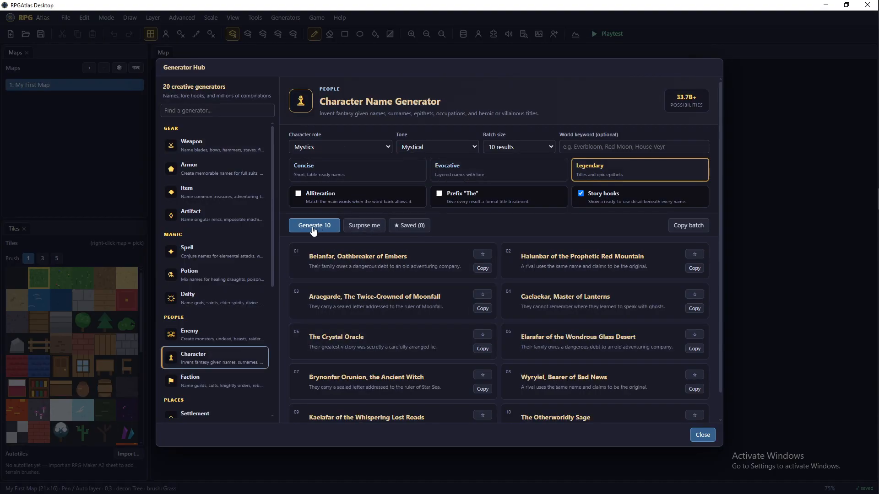
- Try Any character role for the generated names, and settle on the Adventurers role
click(369, 147)
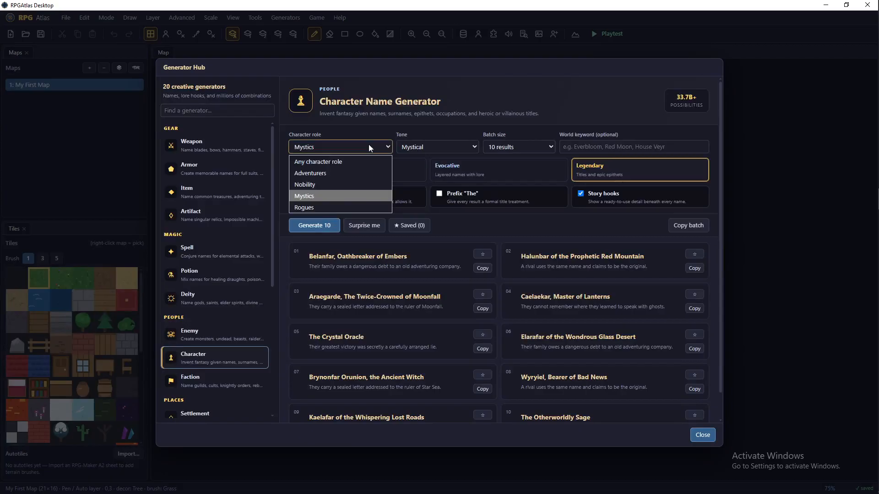
click(348, 163)
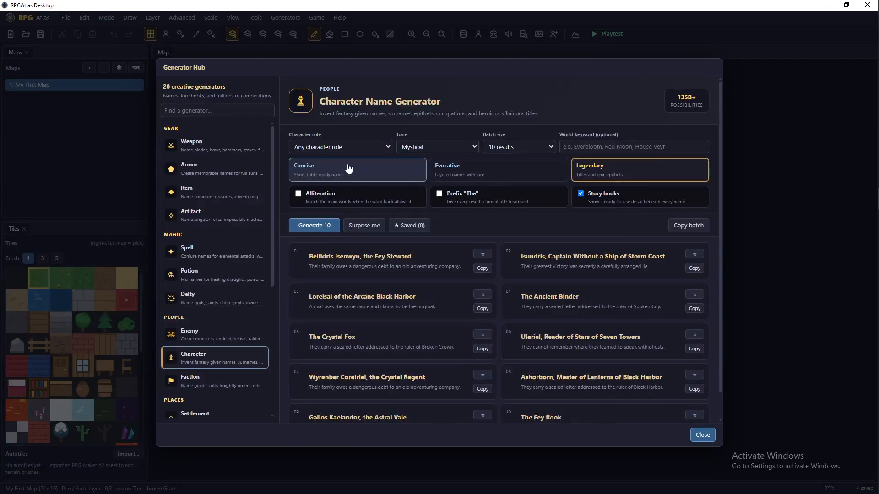
click(433, 146)
click(376, 145)
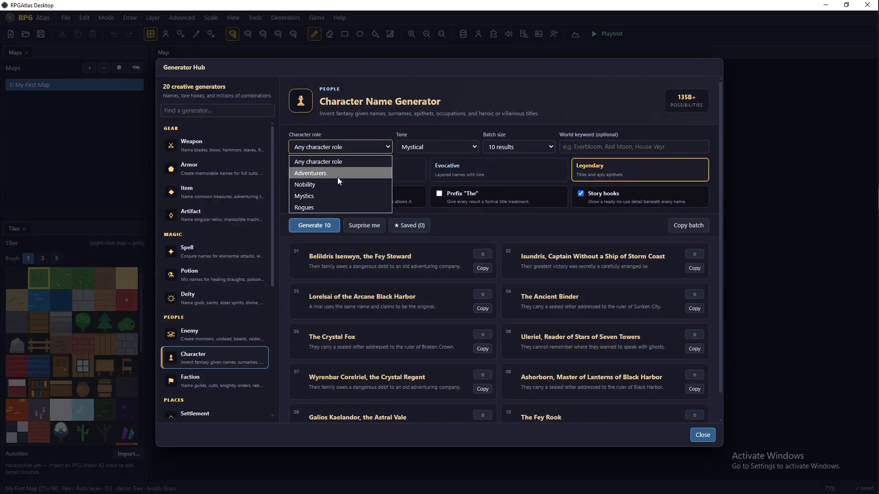
click(337, 175)
- Try the Heroic tone for the character names, set the tone to Dark, and keep the batch size at 10 results
click(429, 147)
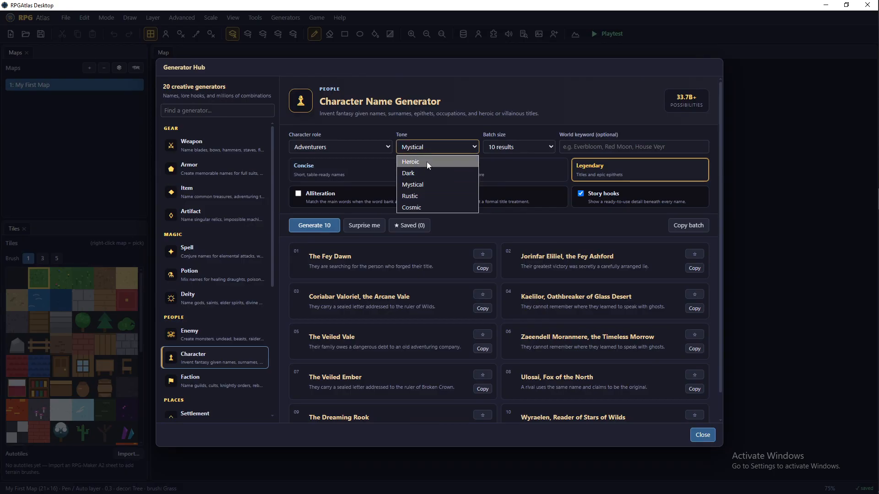
click(426, 161)
click(429, 143)
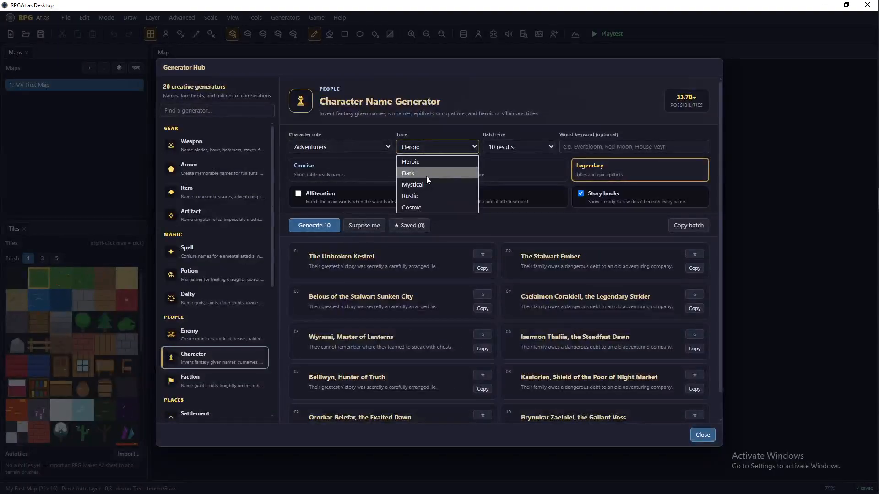
click(422, 173)
click(534, 145)
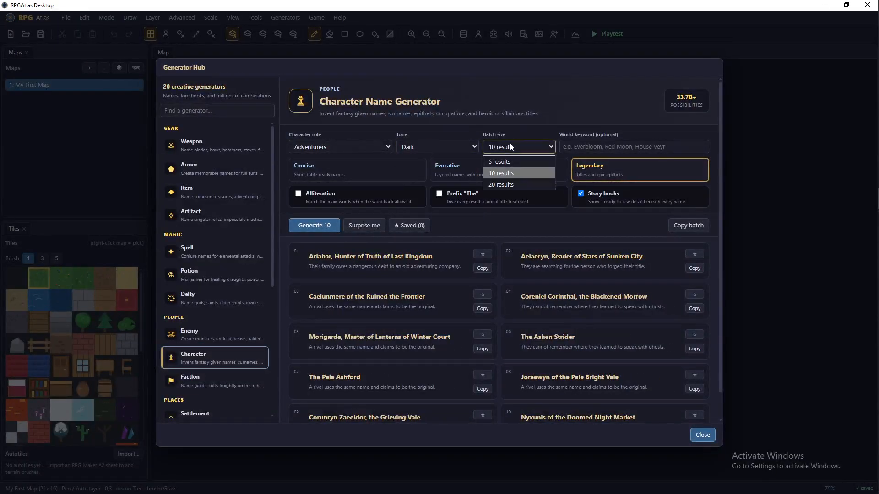
click(517, 145)
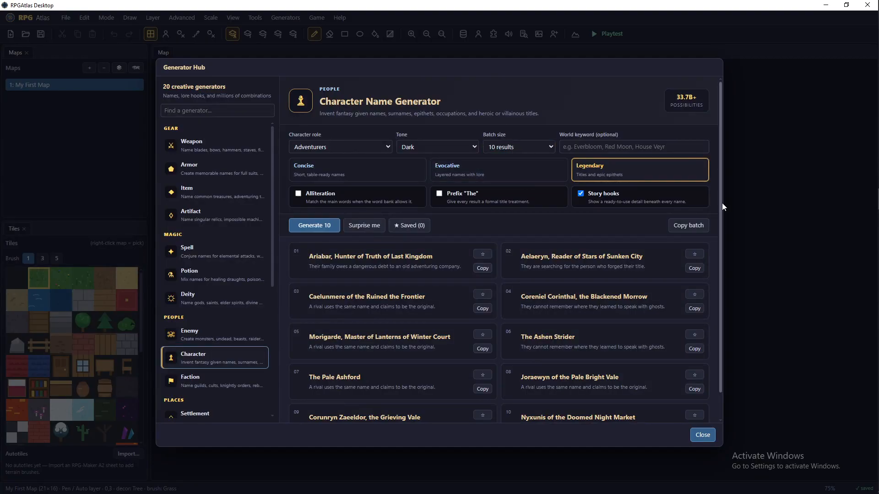
- Try the Evocative style for the character names and switch to the Concise style
drag(722, 204, 715, 300)
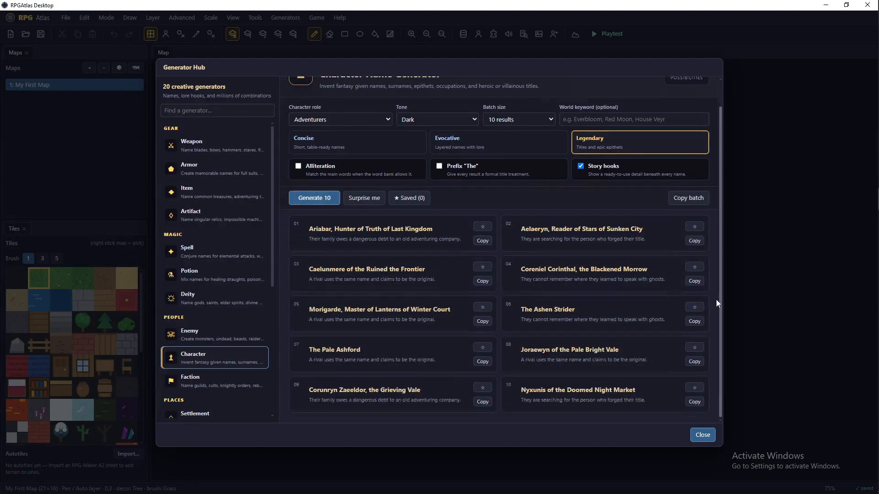
click(595, 145)
click(496, 148)
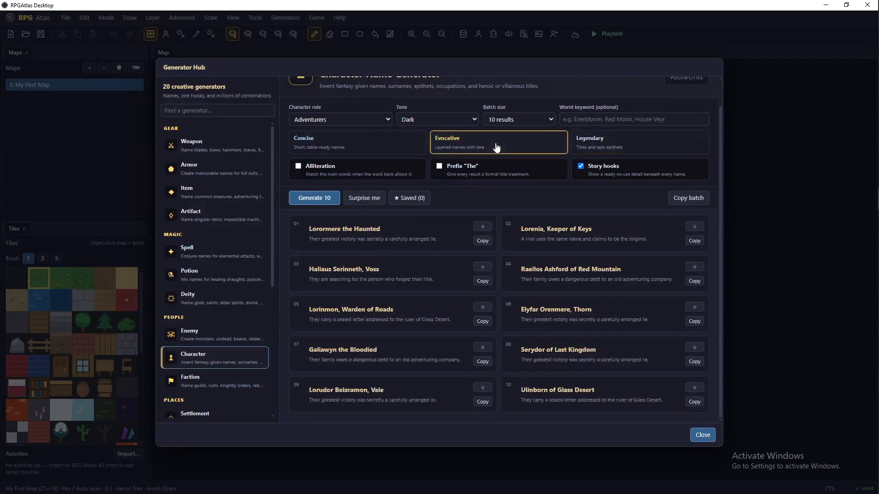
click(339, 145)
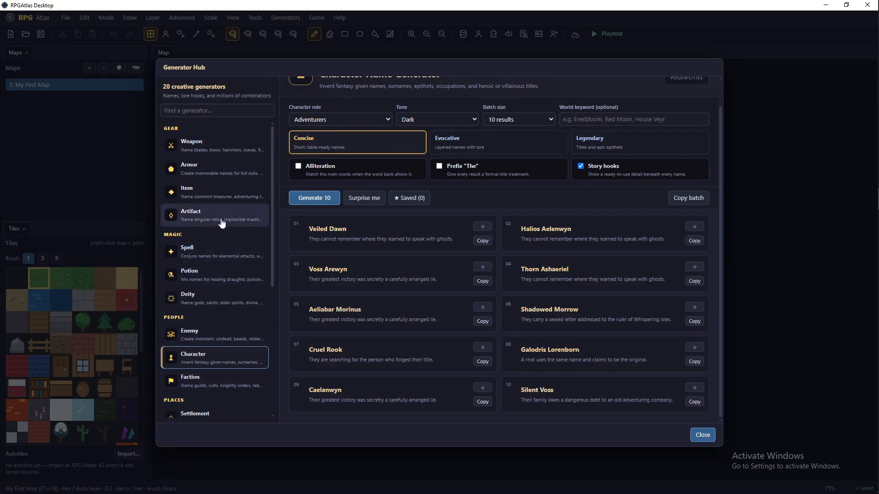
- Switch to the Weapon name generator, choose the Legendary style, and try the Alliteration and Prefix "The" options
click(211, 151)
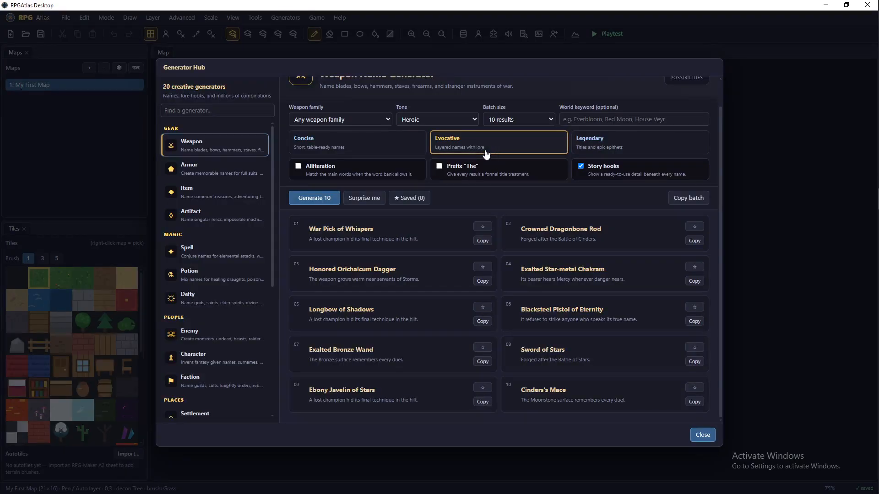
click(597, 151)
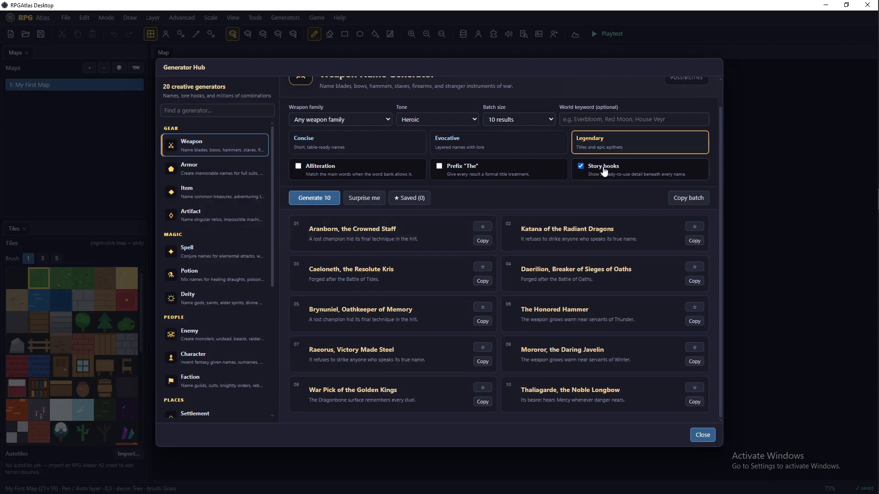
click(447, 169)
click(359, 175)
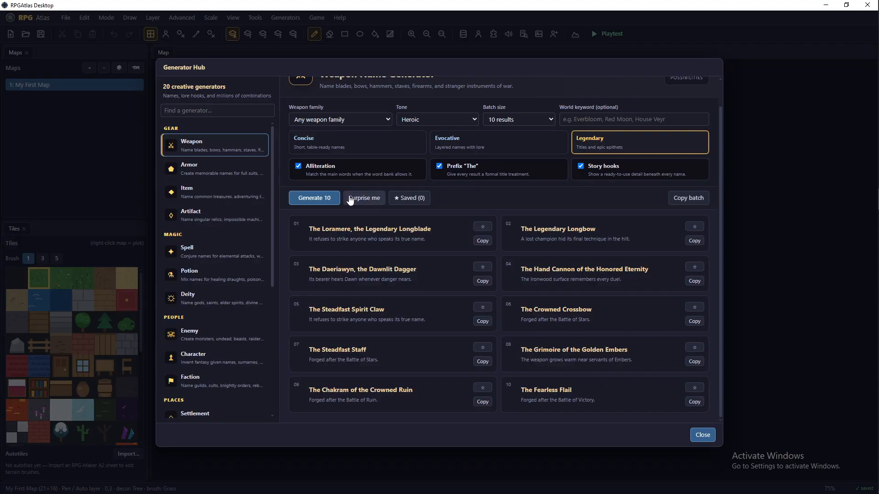
click(367, 173)
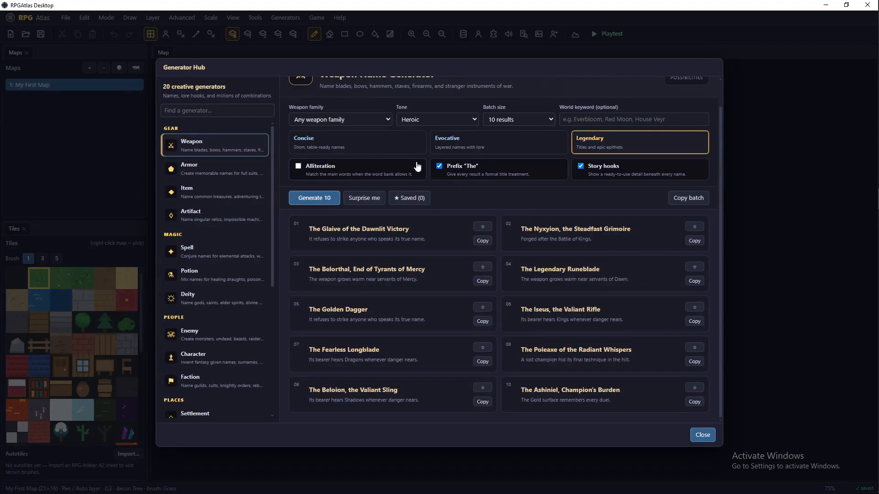
click(455, 172)
- View the Armor, Item and Artifact name generators and close the Generator Hub
click(208, 170)
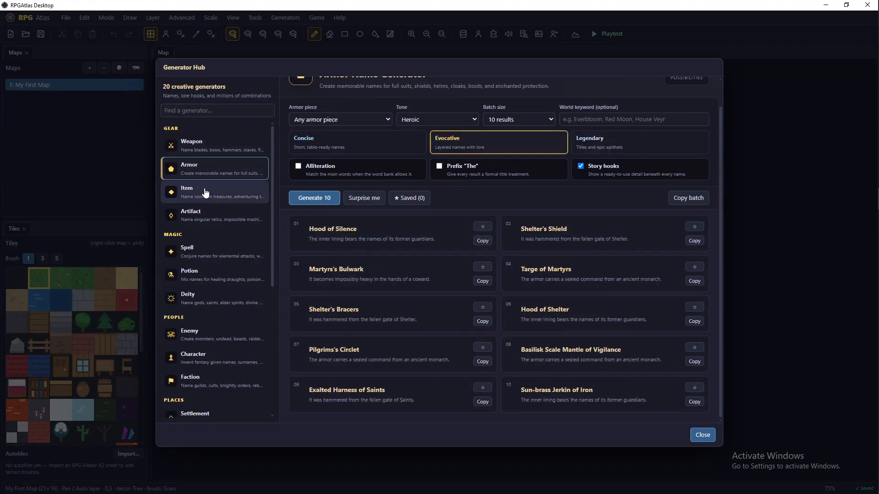
click(201, 198)
click(212, 214)
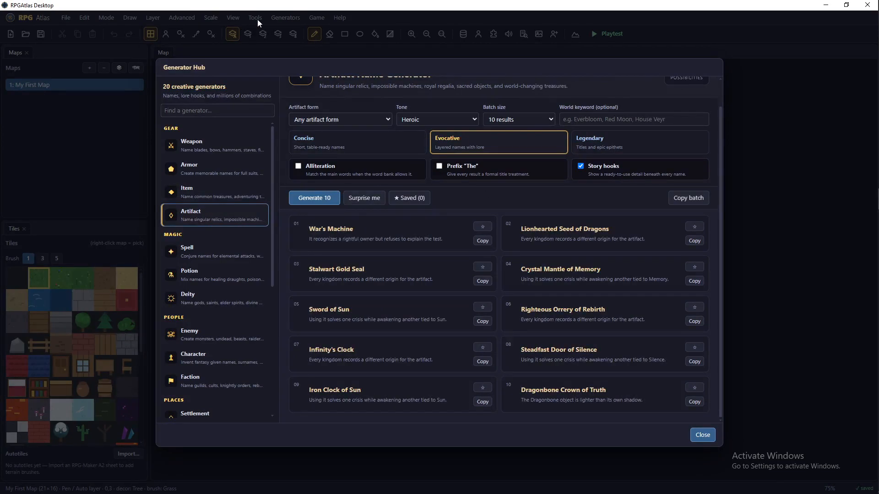
click(751, 214)
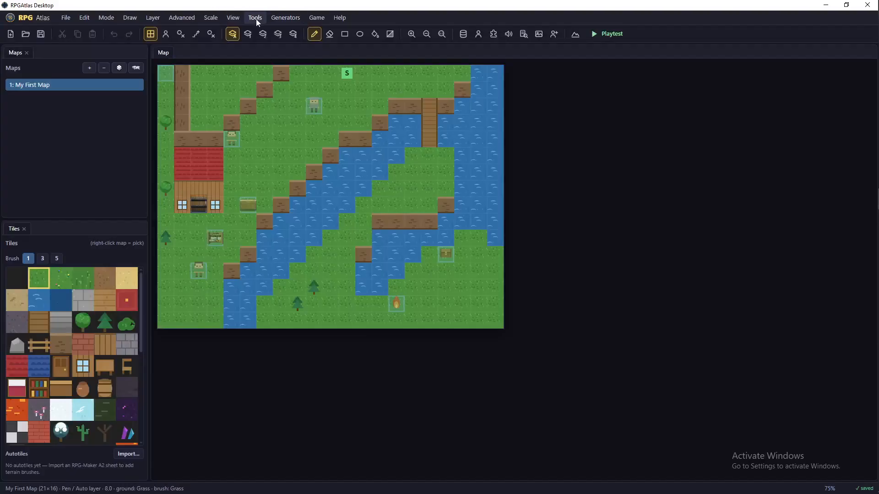
- Look at the general System settings in the project's Database and close it
click(464, 33)
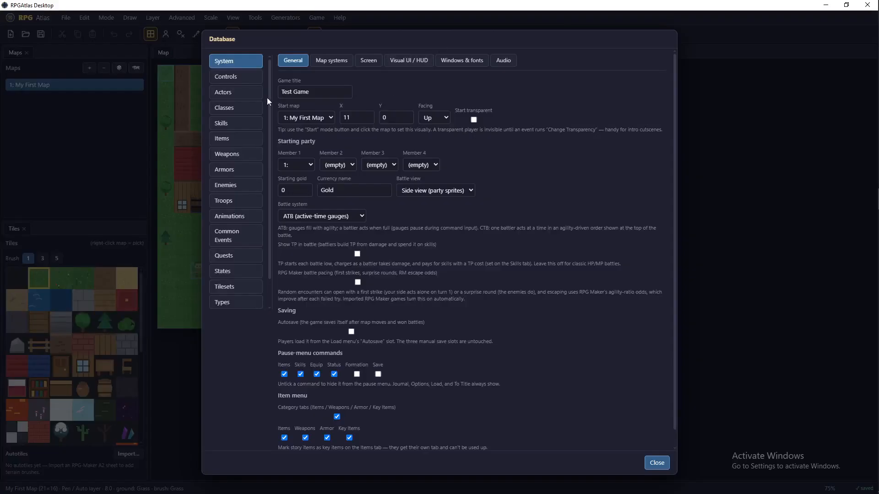
click(656, 464)
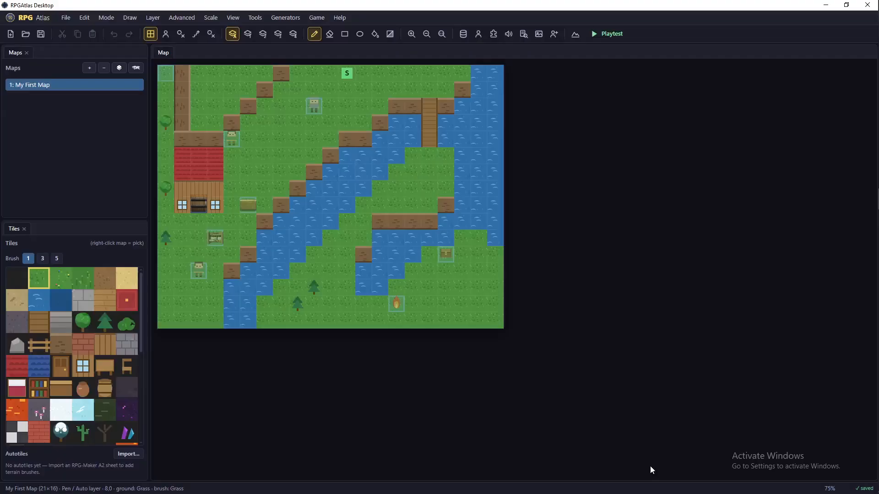
- Look at the Character Generator, close it, and view the list of available name generators
click(554, 34)
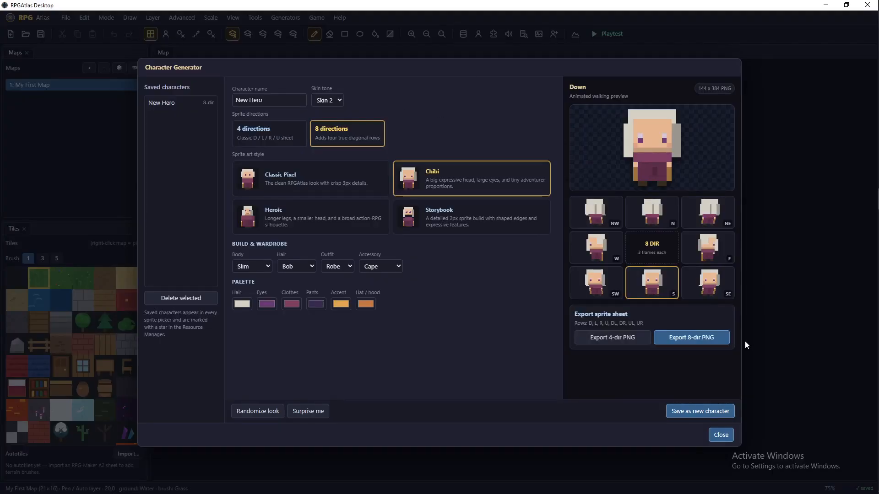
click(722, 435)
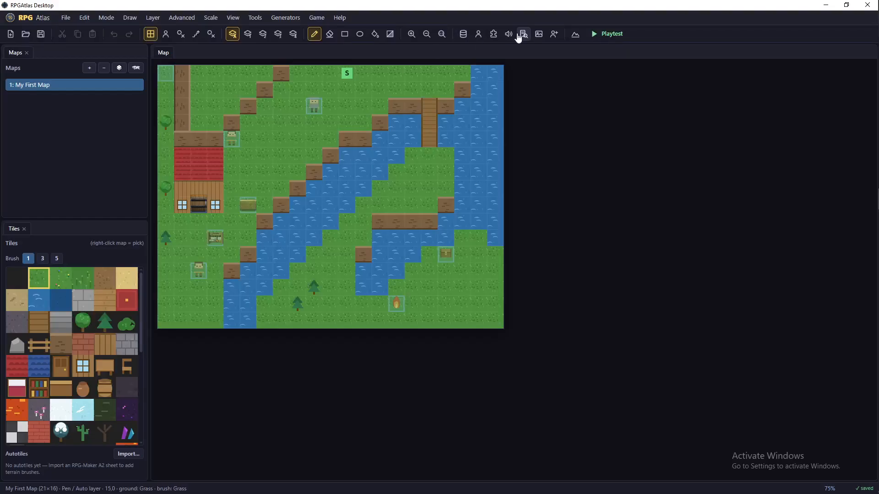
click(289, 18)
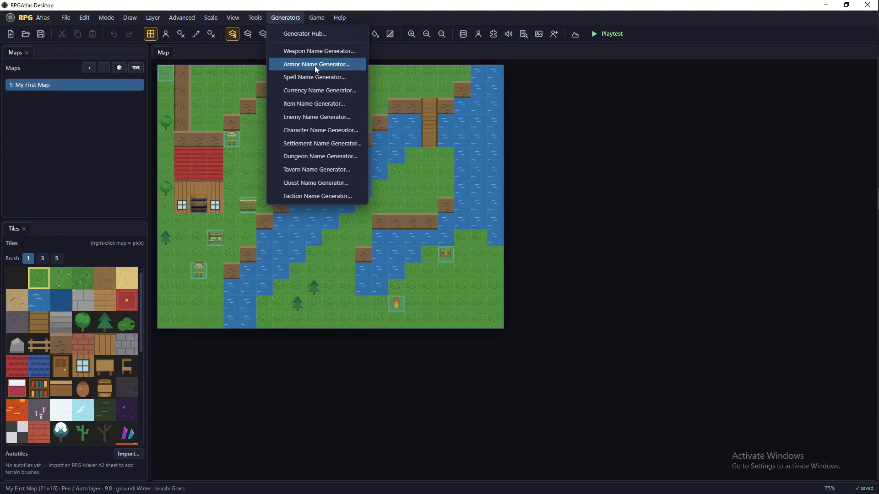
click(456, 53)
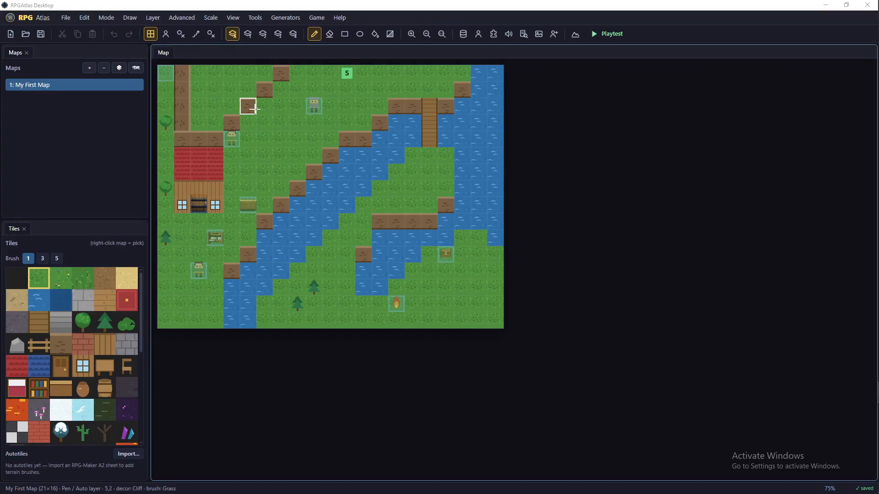
- Open the Dialogue & Cutscenes editor, add a cutscene node to Dialogue 1 and delete that node
click(255, 19)
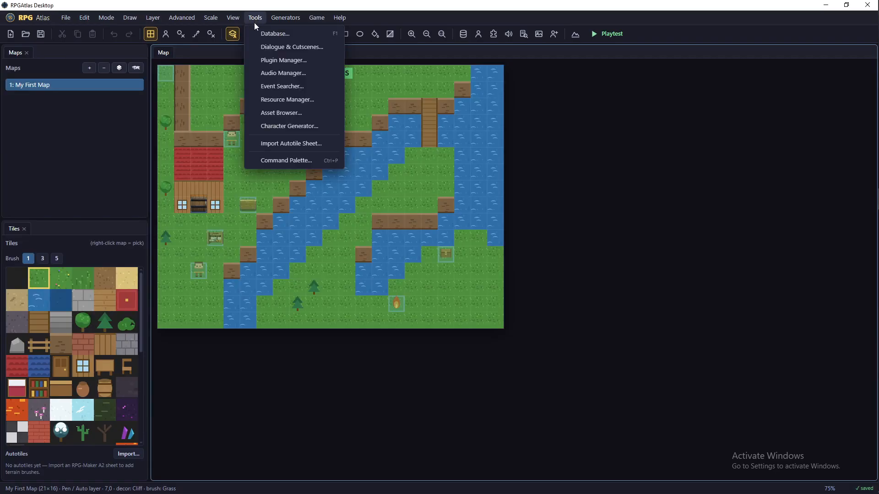
click(271, 47)
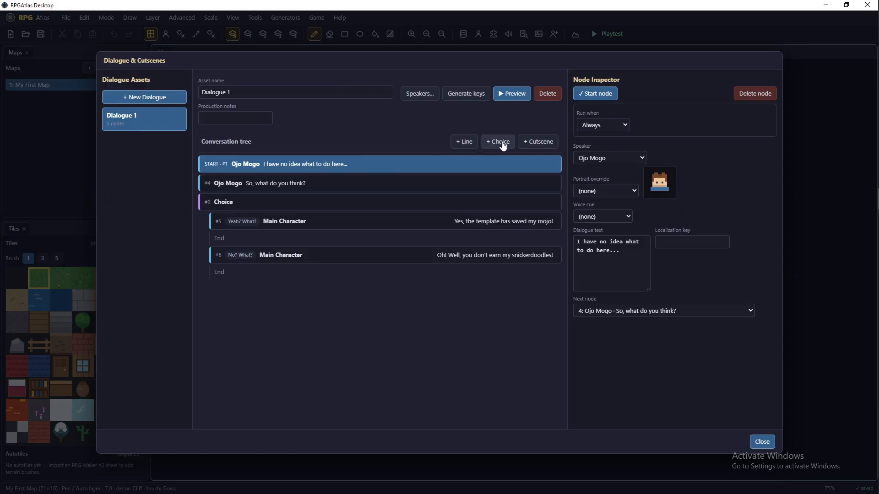
click(541, 143)
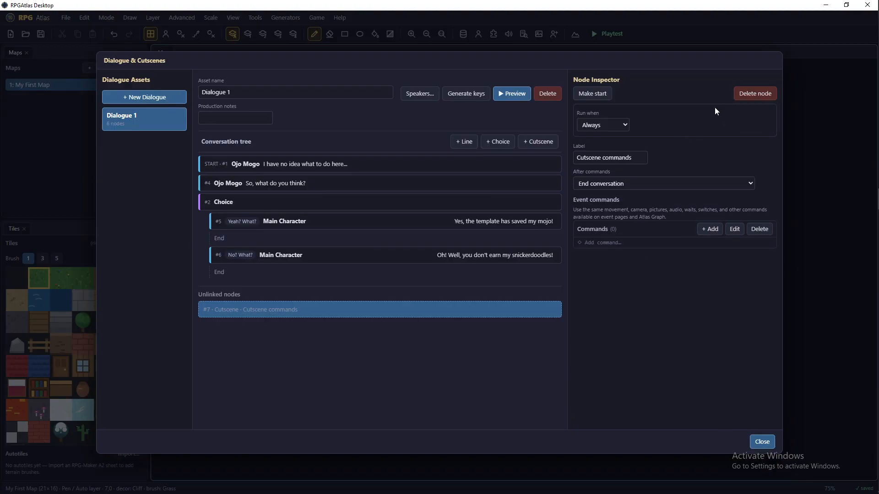
click(758, 94)
click(515, 271)
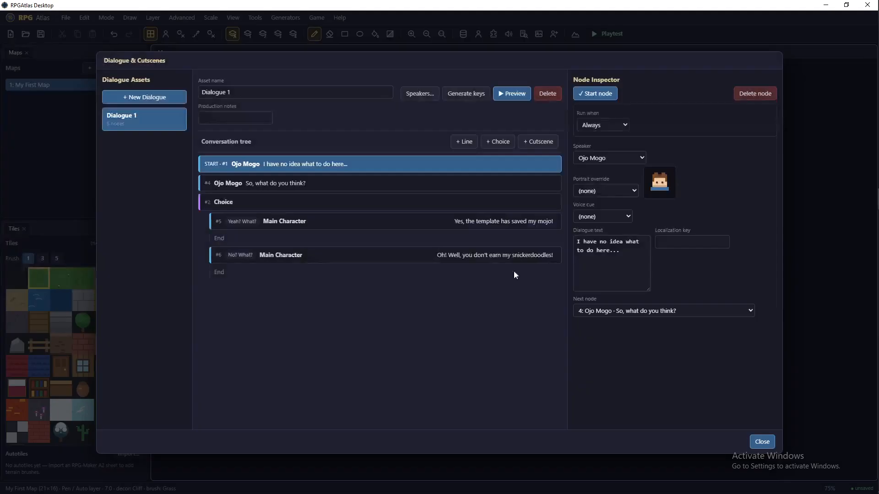
- Examine the speaker, portrait override and voice cue options of Dialogue 1's start node
click(623, 155)
click(644, 181)
click(631, 158)
click(691, 159)
click(616, 194)
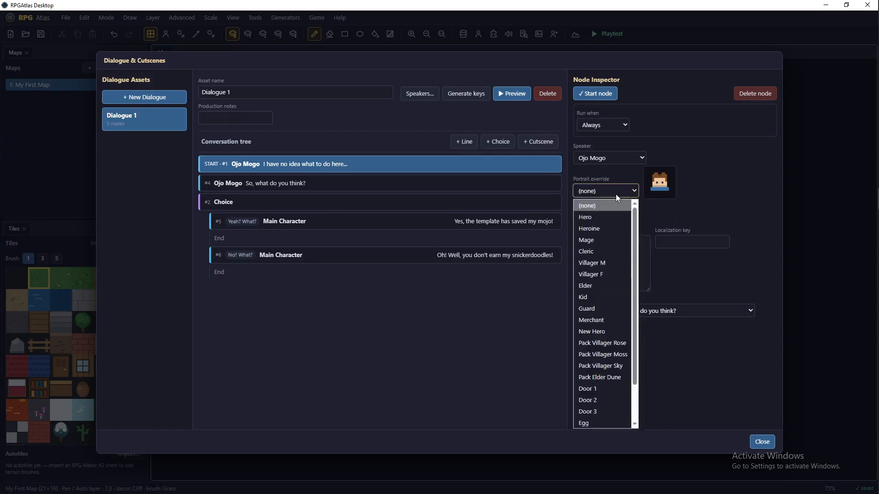
click(653, 195)
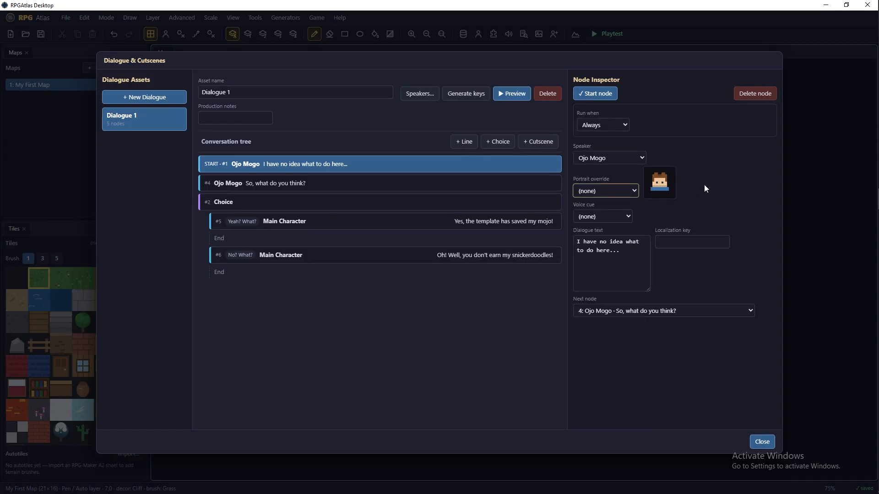
click(611, 157)
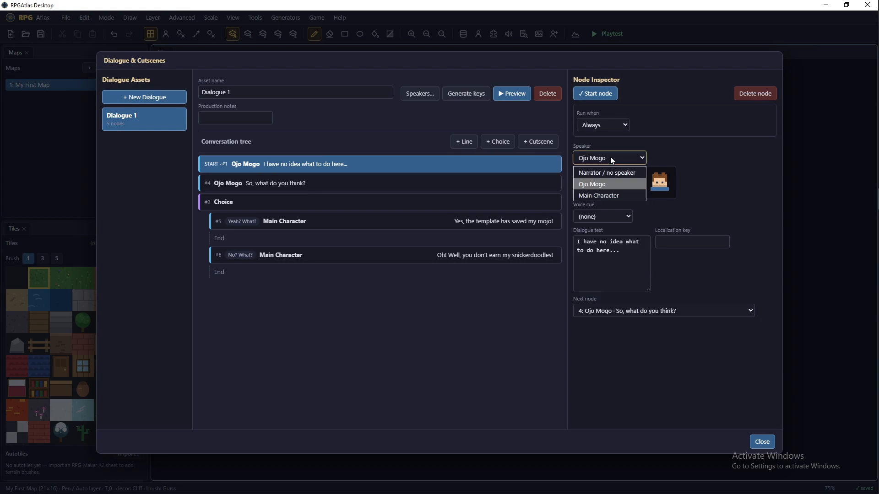
click(705, 153)
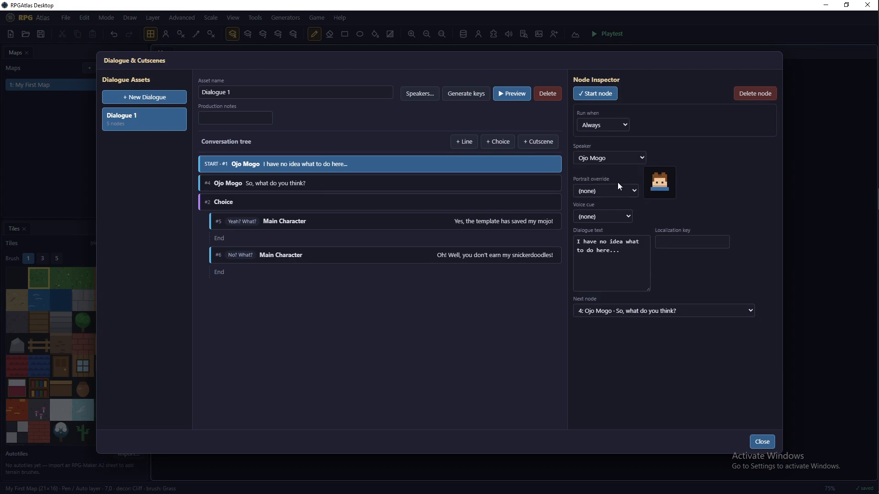
click(614, 220)
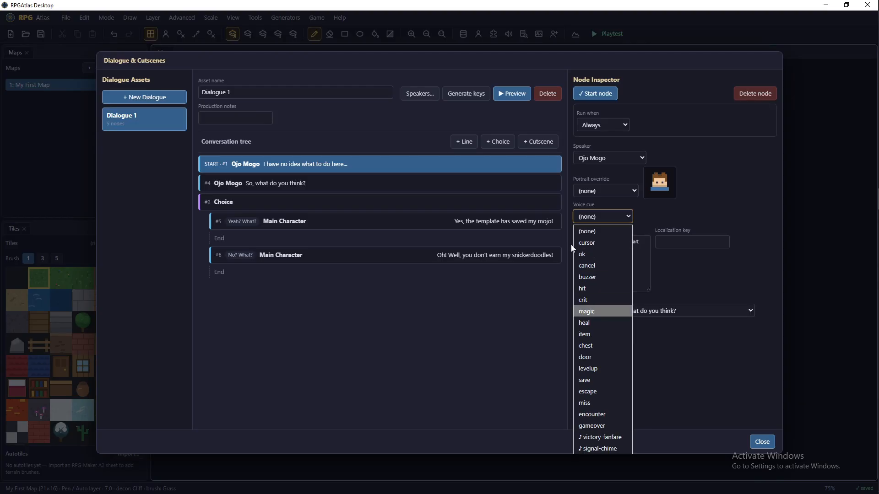
click(727, 192)
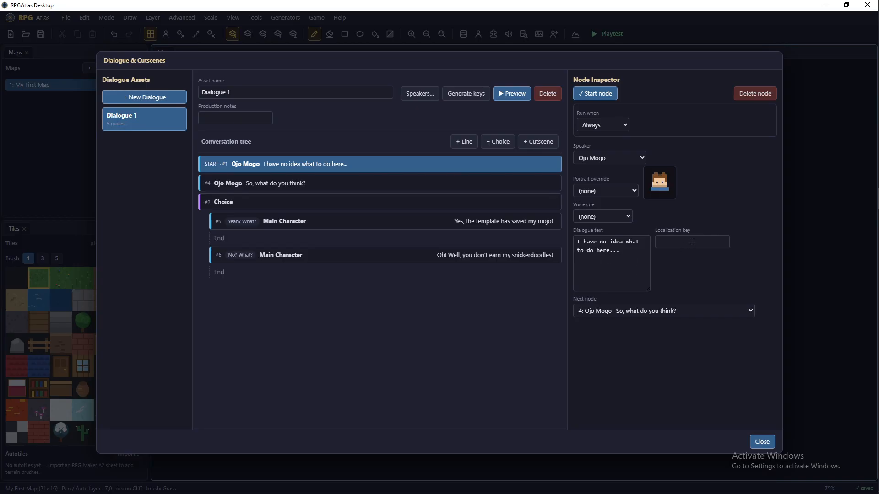
- Compare the settings of the first two Ojo Mogo lines in the conversation tree
click(371, 188)
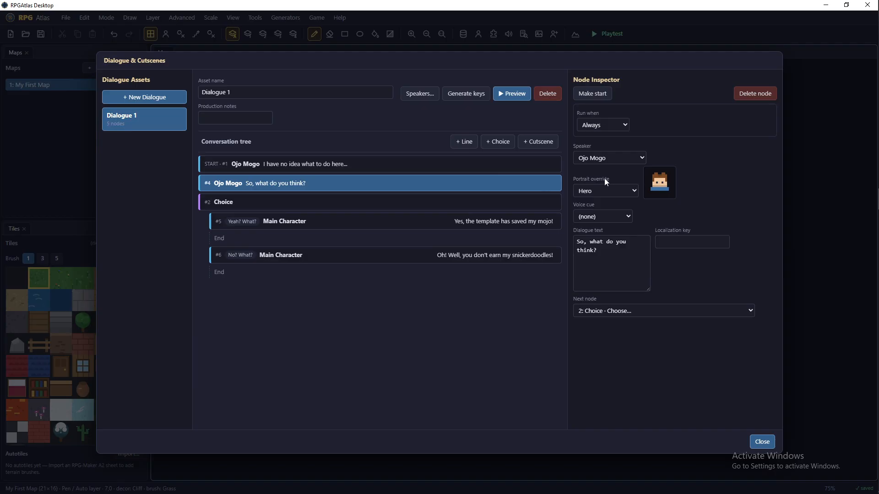
click(341, 165)
click(344, 186)
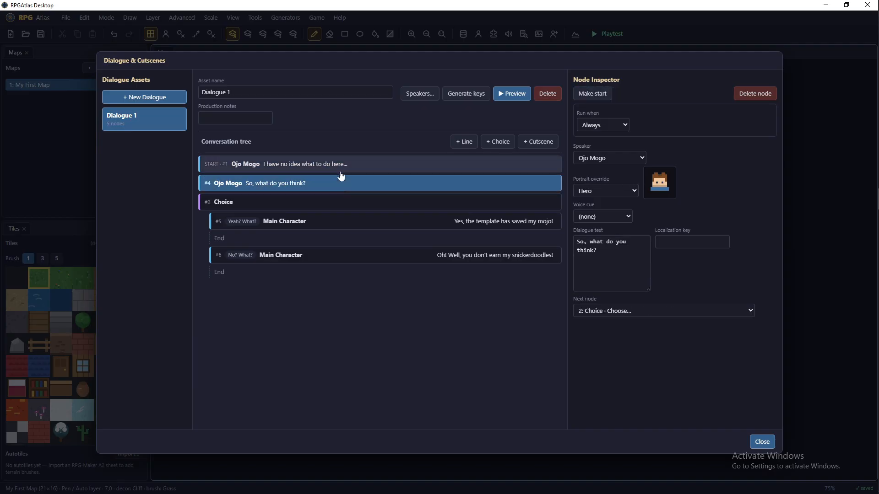
click(343, 165)
click(345, 185)
- Examine the Choice node's speaker options and player choices, and close the Dialogue & Cutscenes editor
click(347, 204)
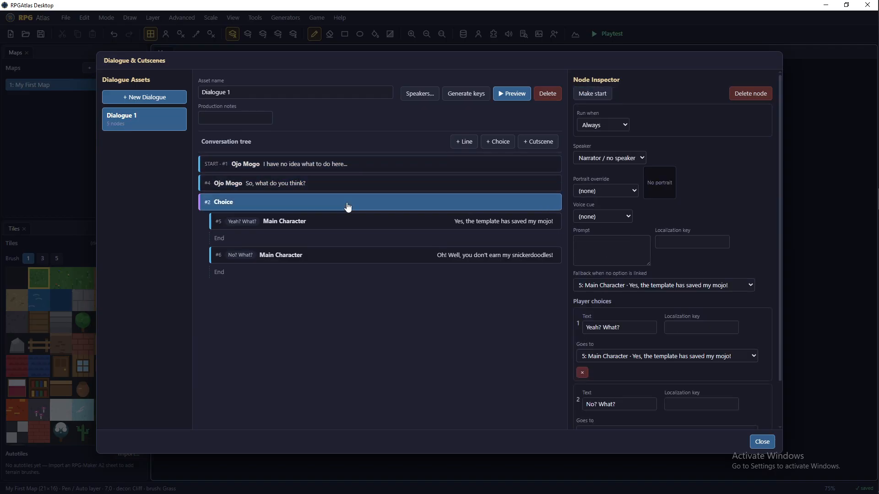
click(623, 158)
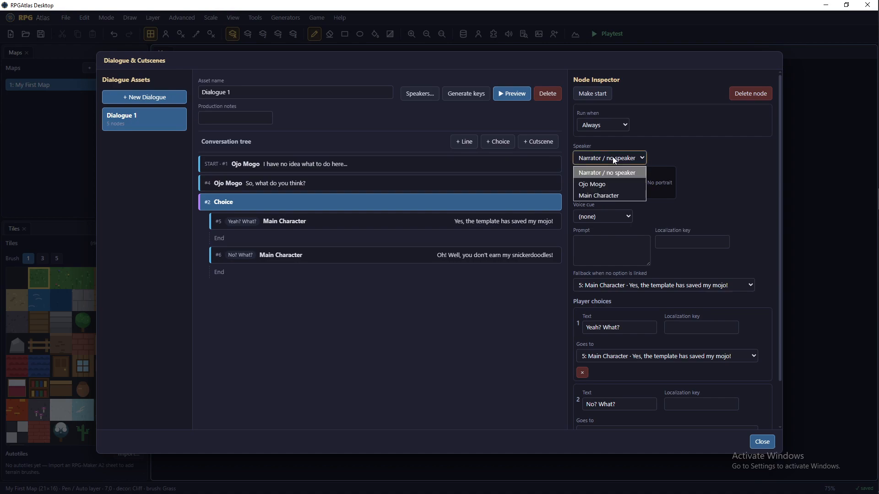
click(624, 158)
click(616, 159)
click(717, 180)
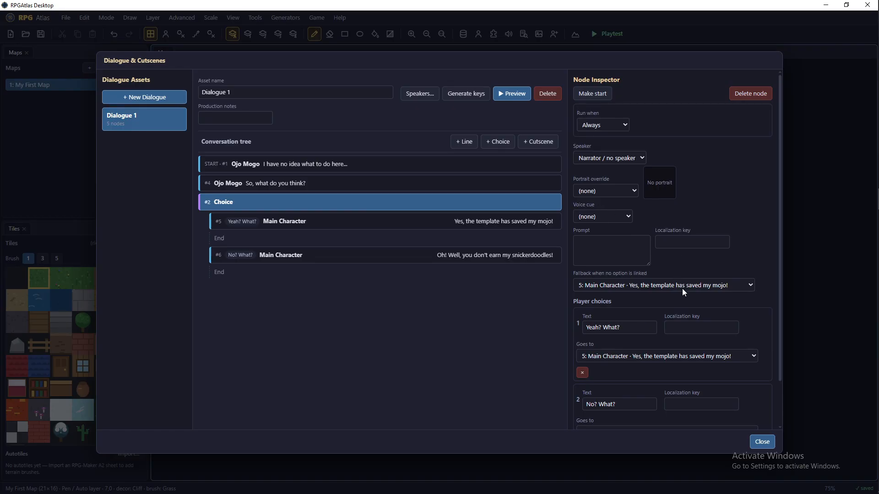
scroll(765, 277, down, 2)
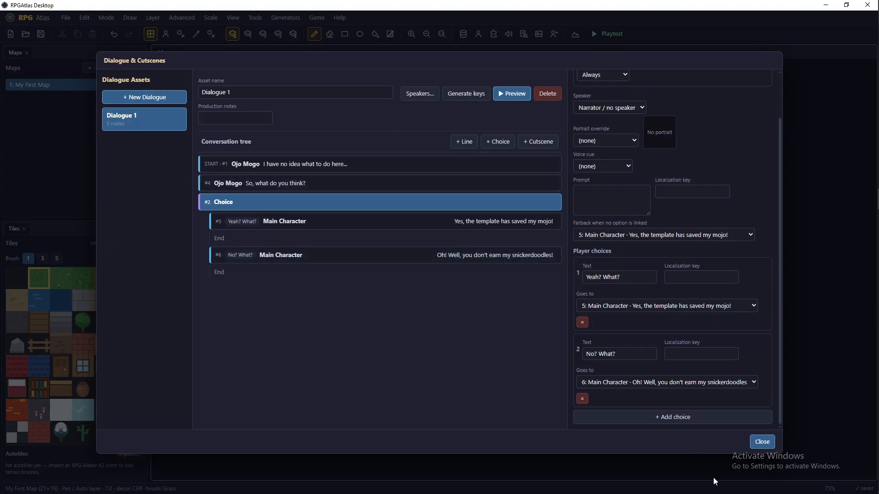
click(767, 442)
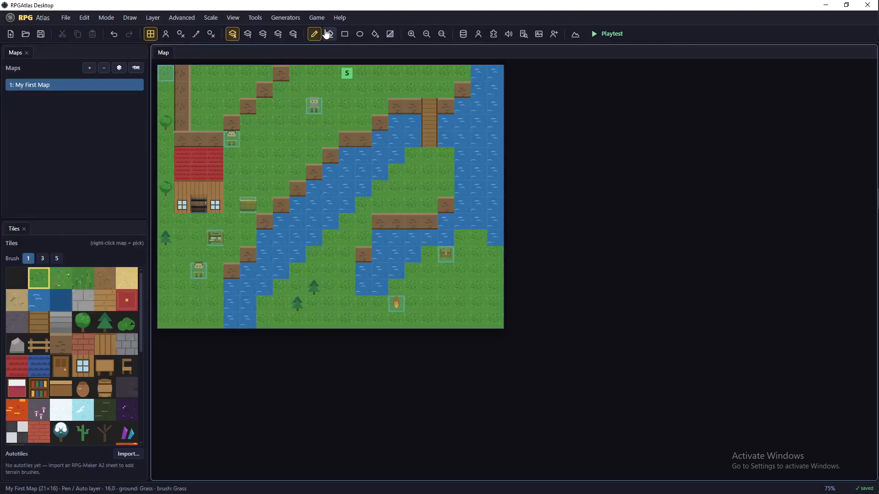
- Browse the asset packs in the Asset Browser down to Village & Countryside Deluxe and Dungeon Depths Deluxe, and close it
click(255, 18)
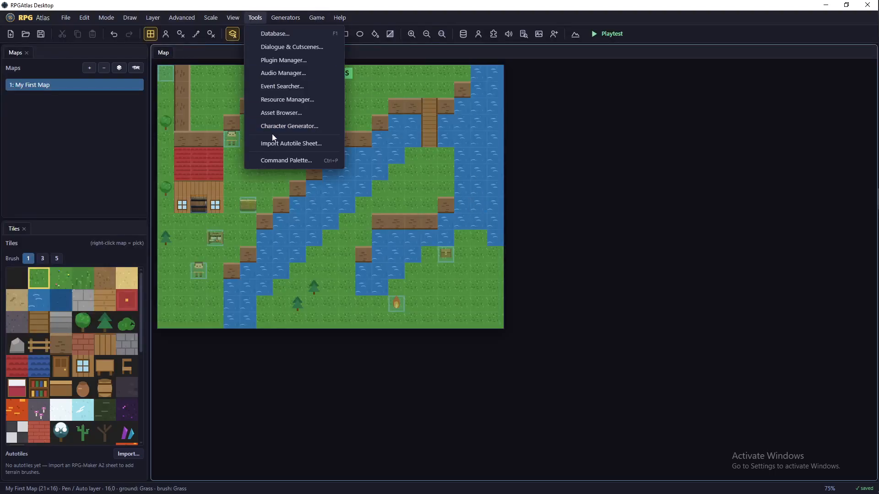
click(271, 116)
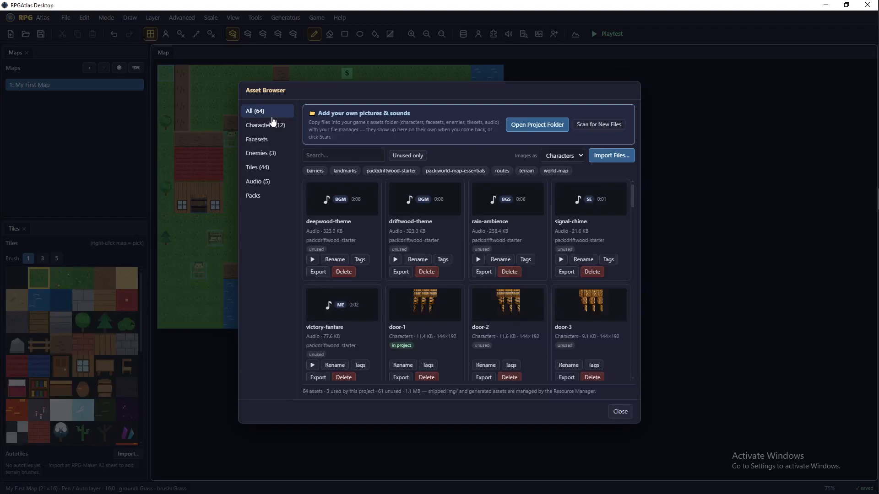
click(254, 197)
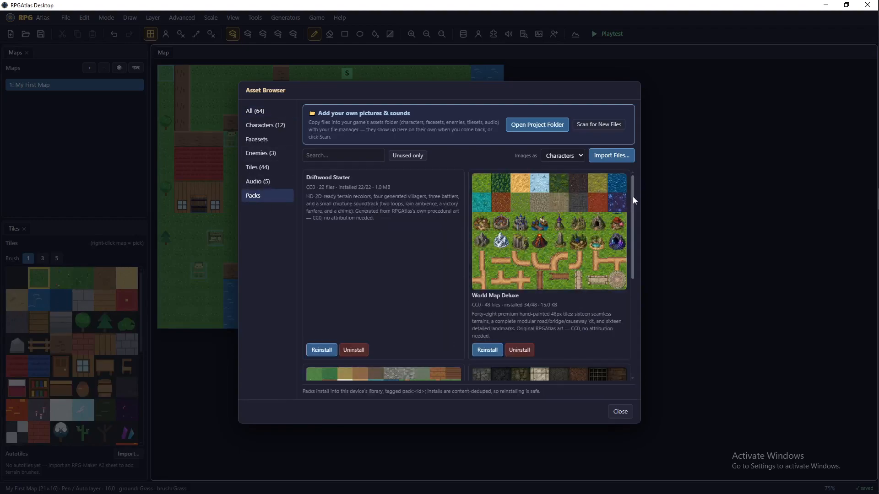
scroll(633, 199, down, 1)
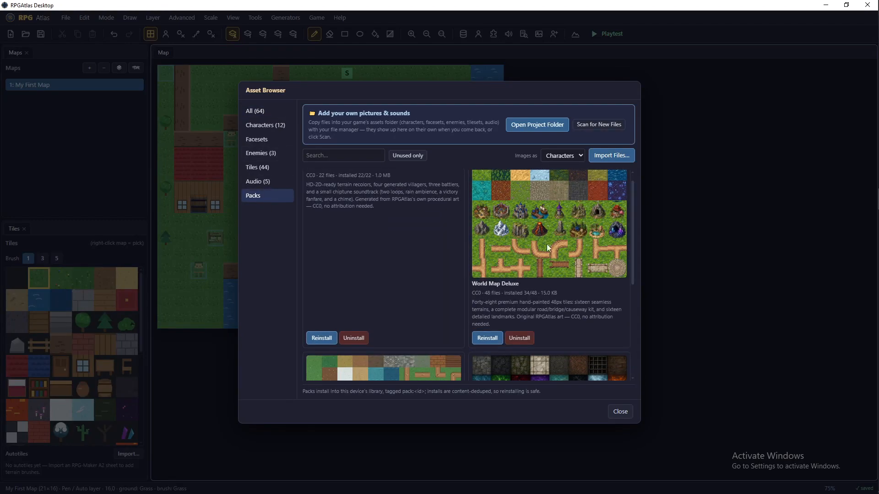
drag(632, 186, 622, 274)
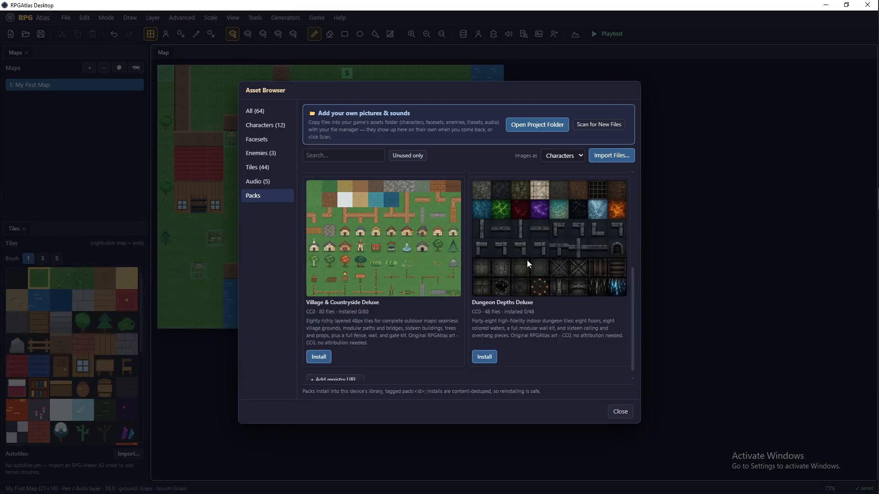
scroll(632, 301, down, 1)
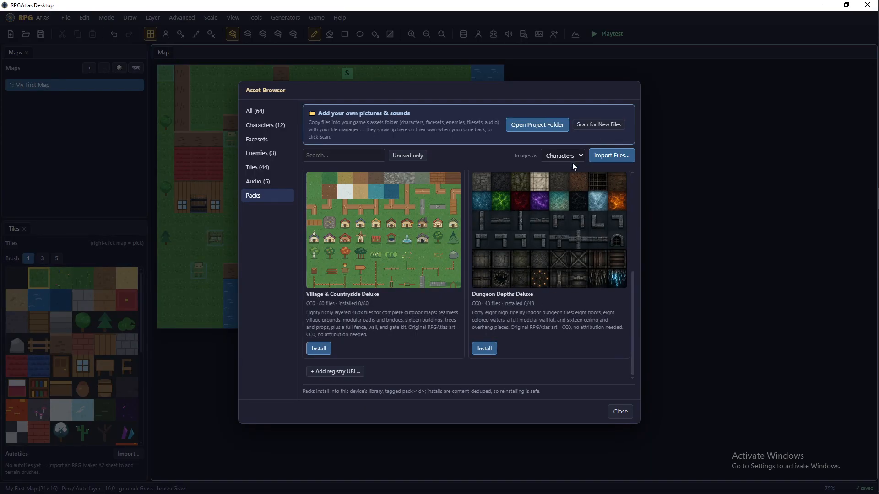
click(623, 418)
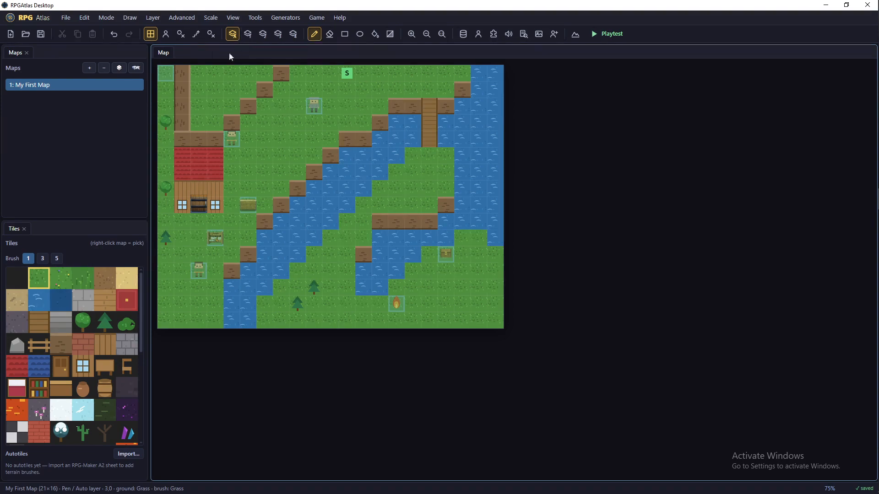
- View My First Map in the Passability and Heights modes
click(182, 35)
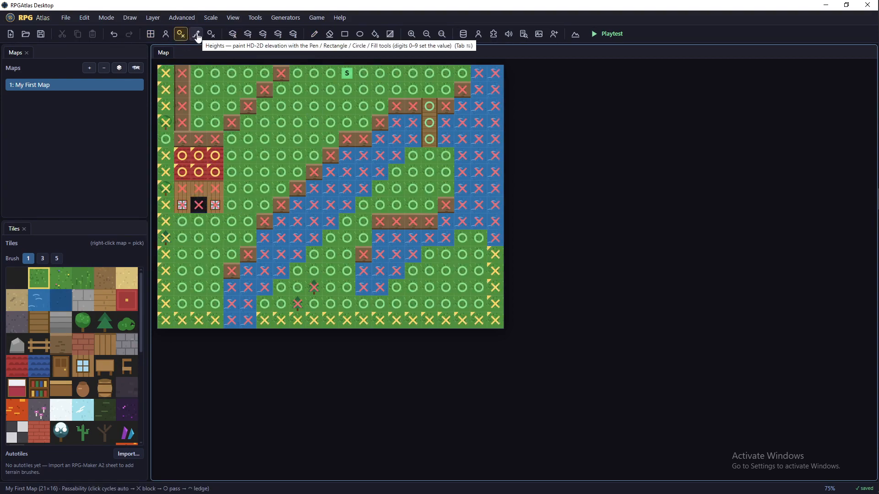
click(197, 35)
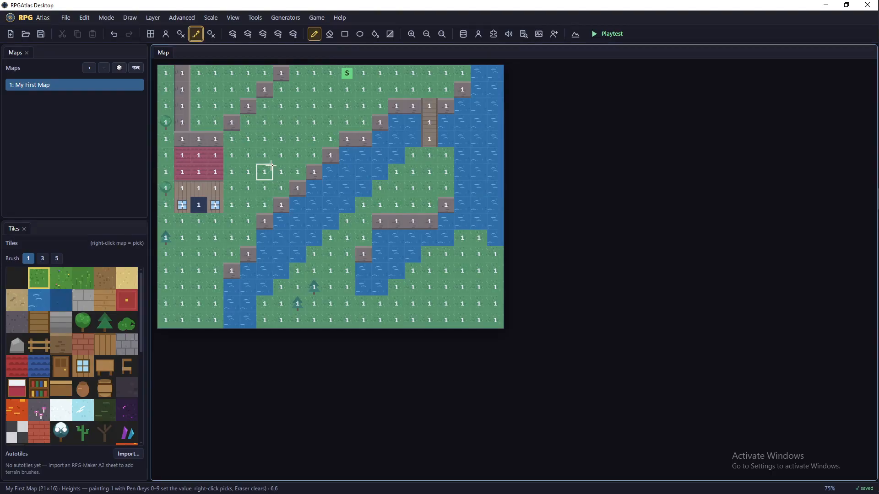
click(270, 169)
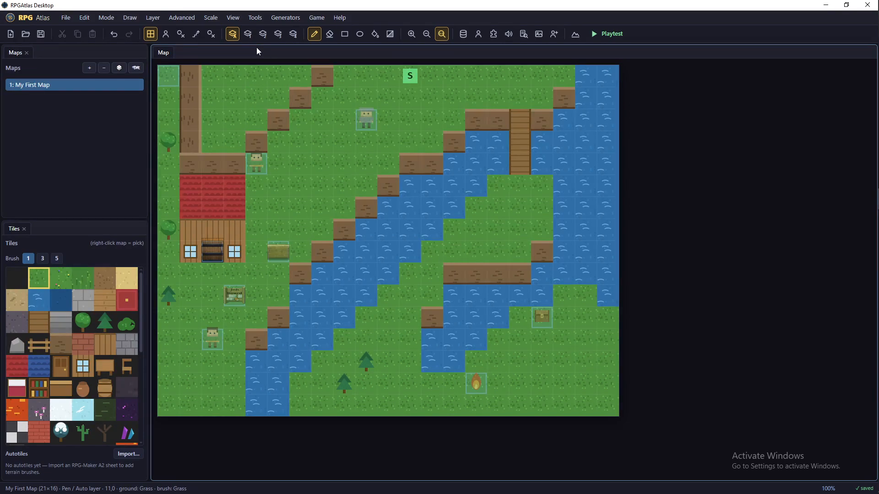
- Open the Database and view the element, skill, weapon, armor and equipment categories under Types
click(255, 17)
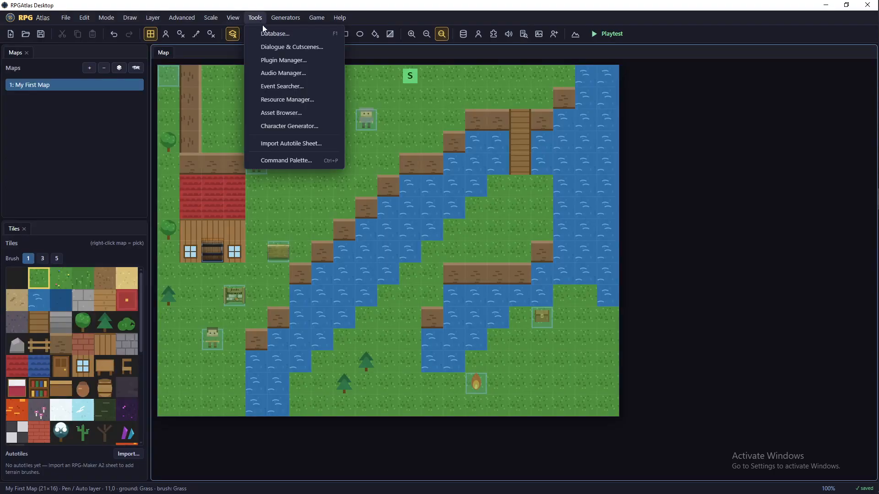
click(269, 36)
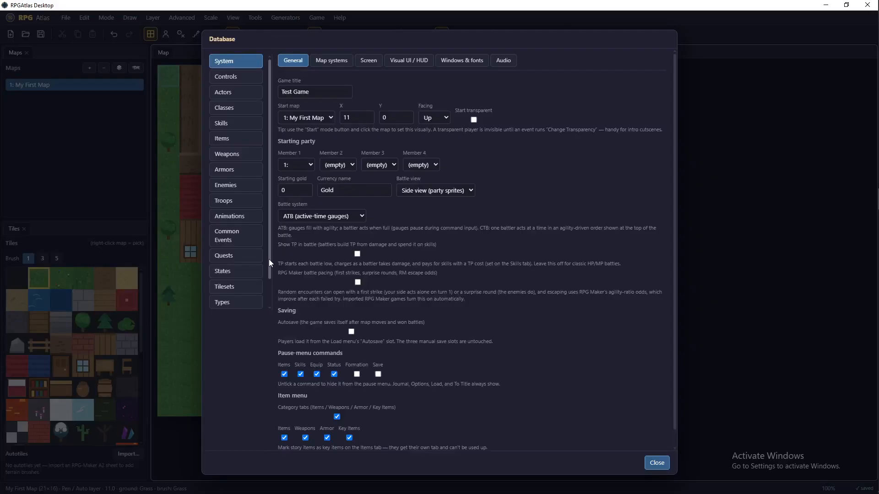
scroll(267, 280, down, 2)
click(228, 274)
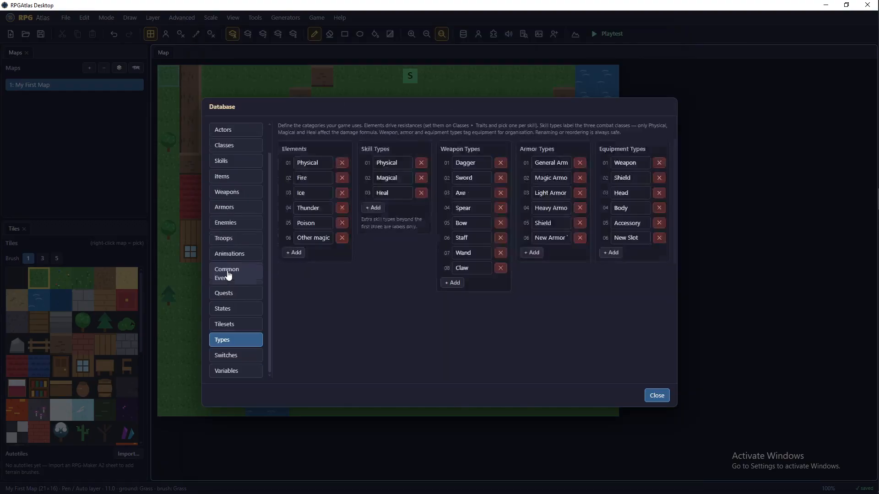
right_click(375, 314)
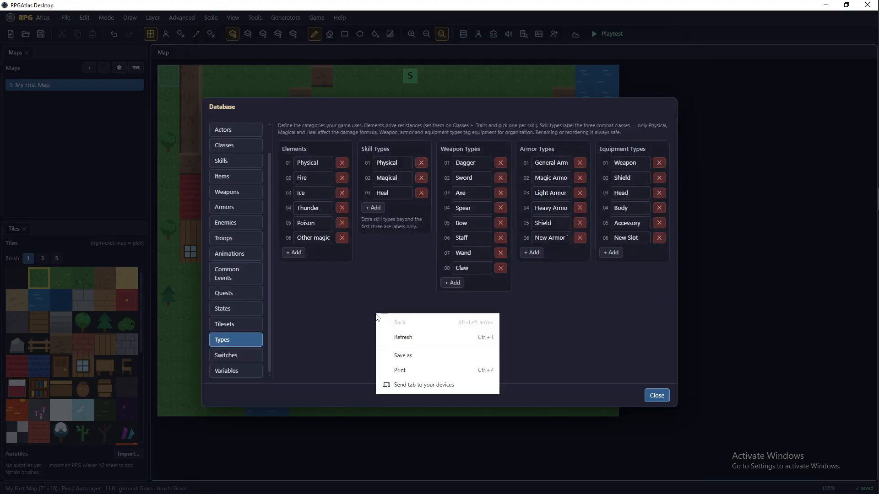
- Open the Database and view the currency types, enemy categories and item rarities under Types
click(328, 304)
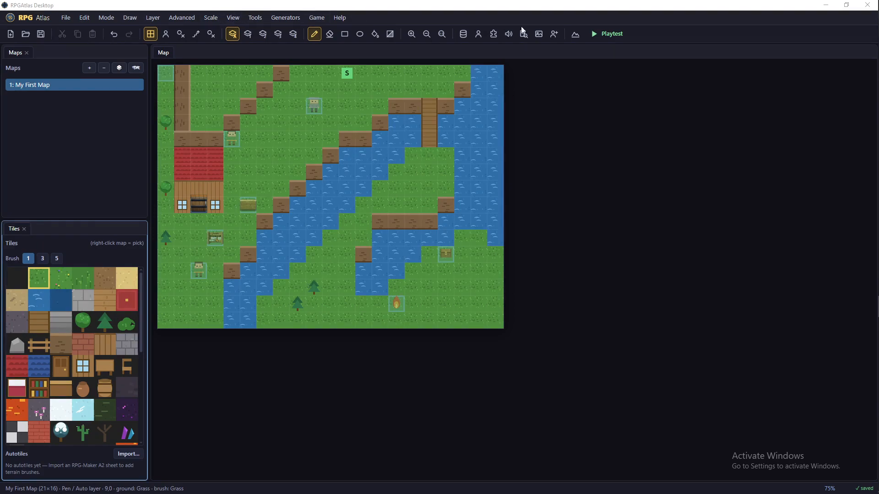
click(463, 35)
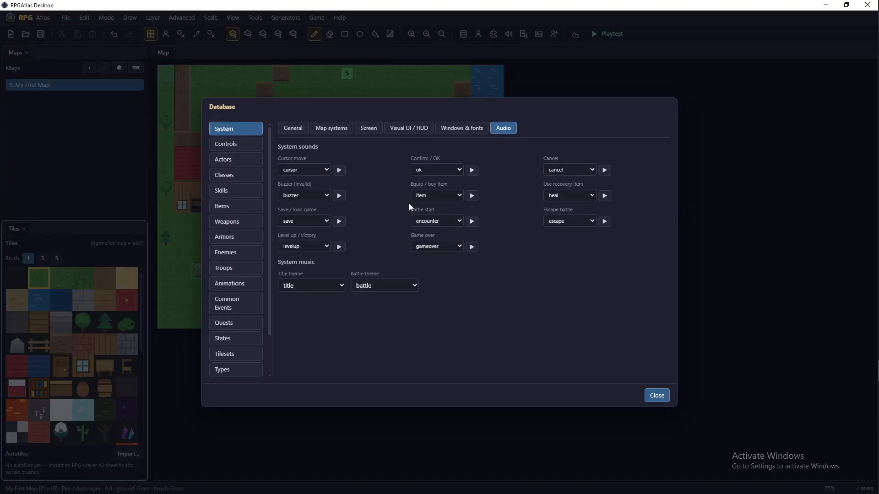
click(229, 372)
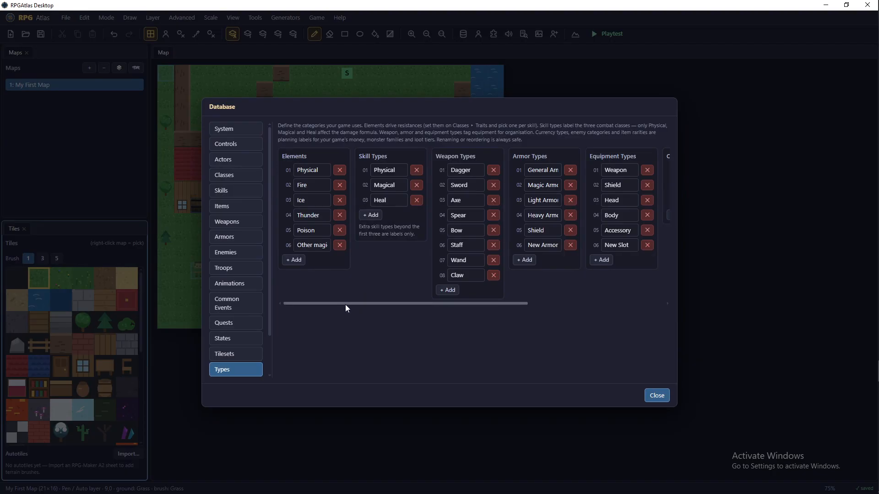
drag(337, 304, 497, 315)
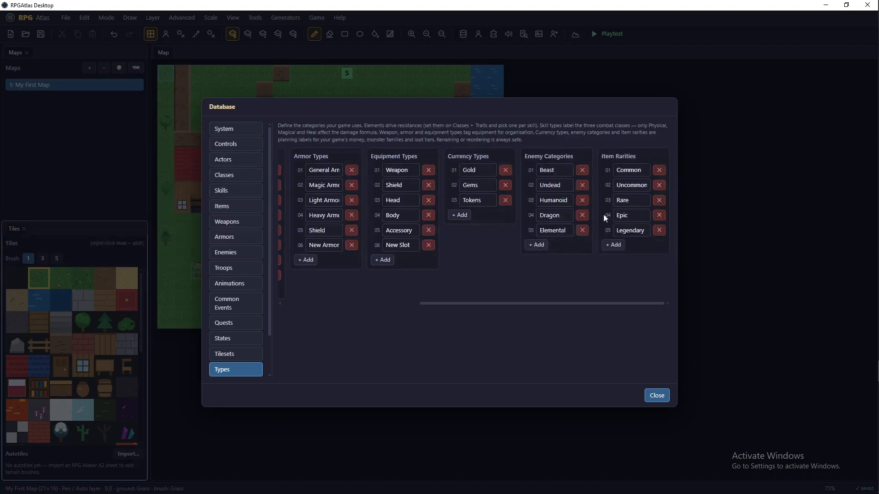
- Extend Currency Types by two new entries and rename the Gems currency to Silver
click(459, 215)
click(460, 229)
click(460, 245)
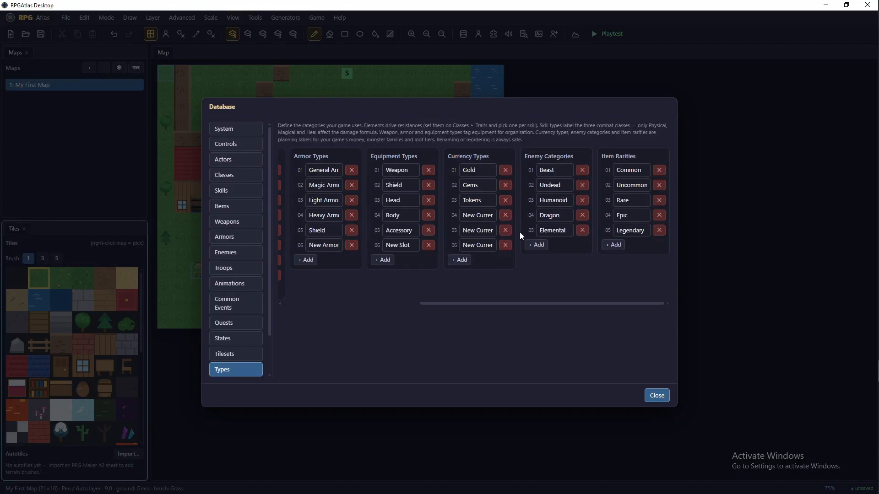
click(505, 246)
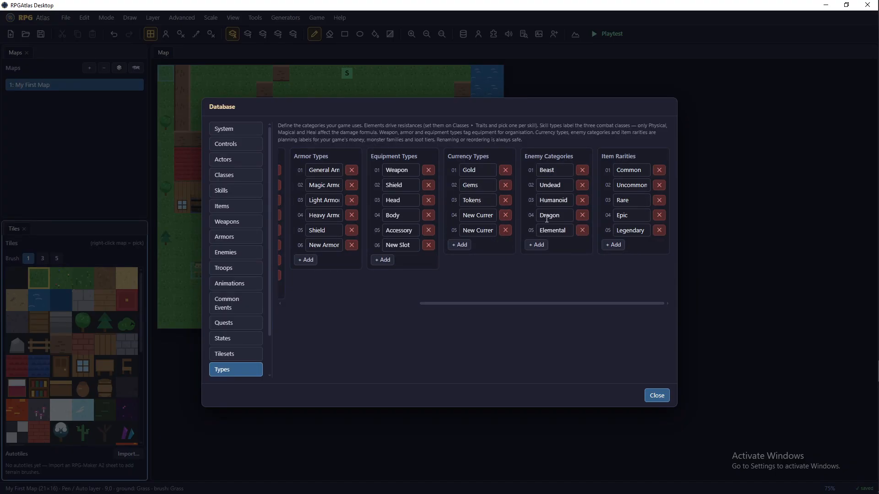
double_click(484, 185)
text(Silver)
- View the Rarity options of the Potion item and the rarity settings for weapons and armors
click(223, 207)
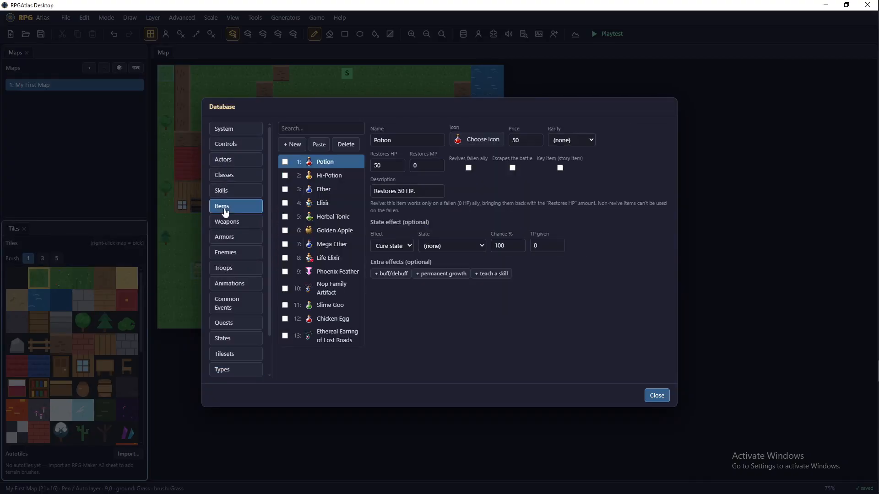
click(589, 140)
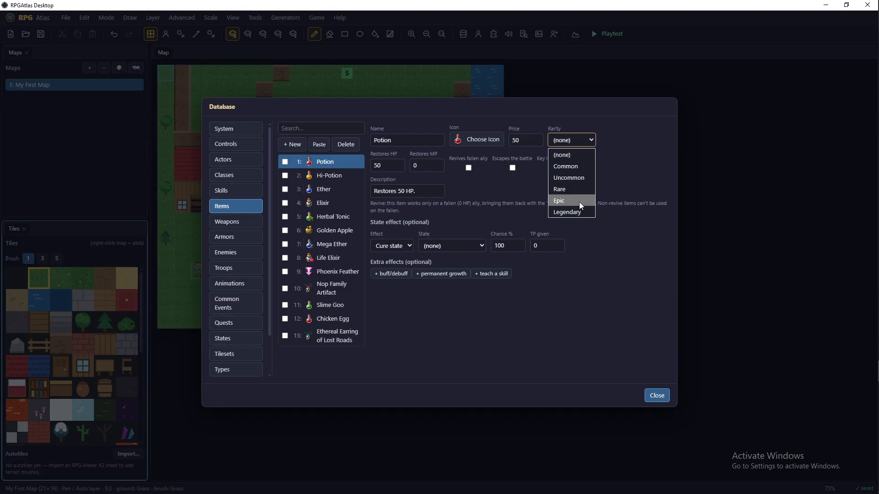
click(592, 297)
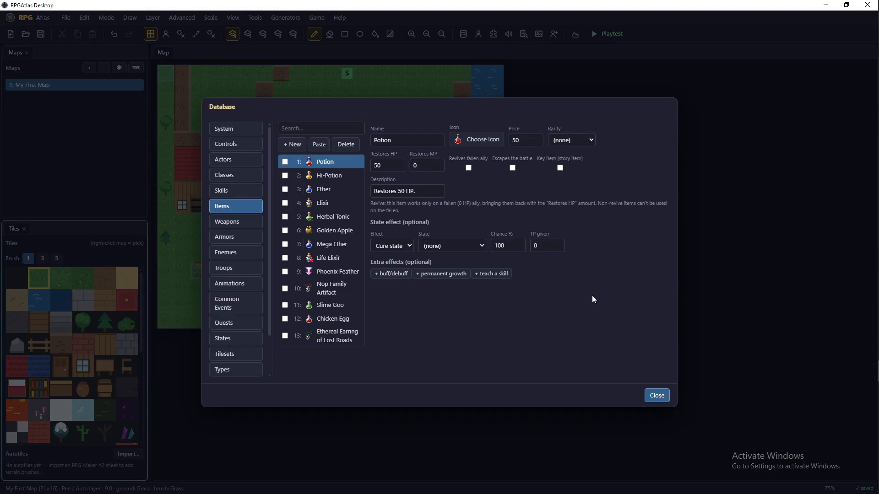
click(522, 142)
click(313, 190)
click(323, 244)
click(230, 227)
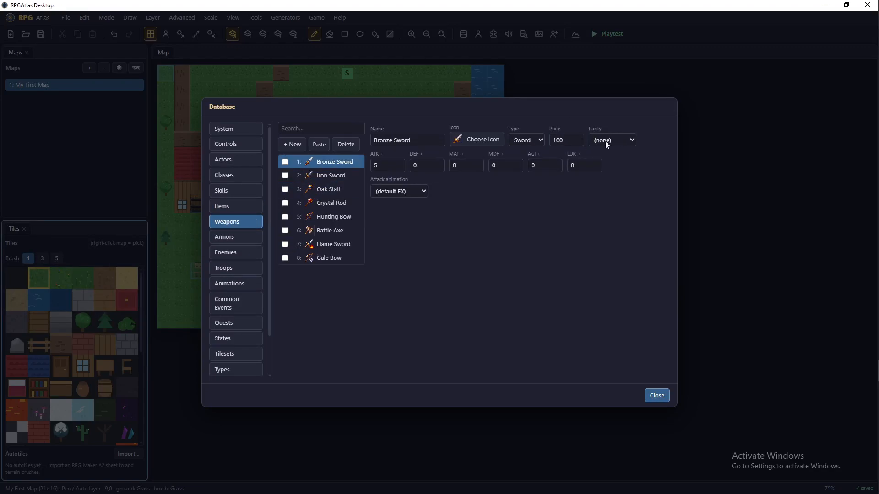
click(221, 239)
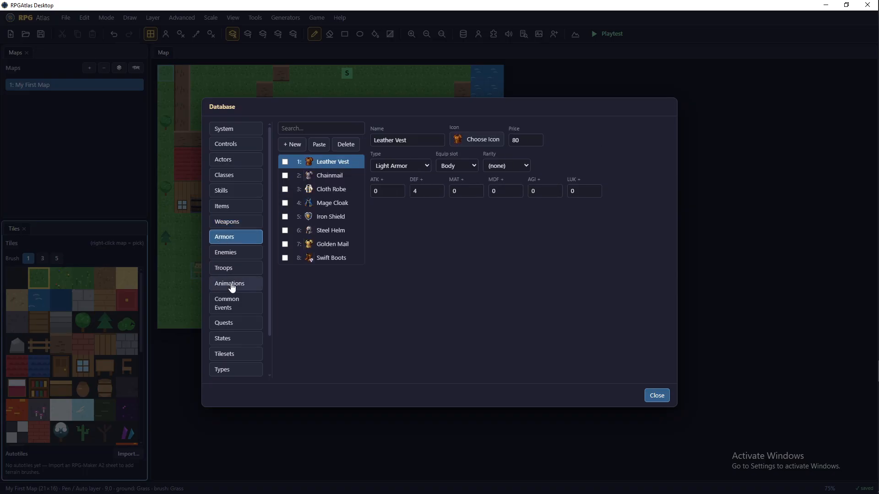
- View the Category options of the Slime enemy
click(230, 252)
click(559, 161)
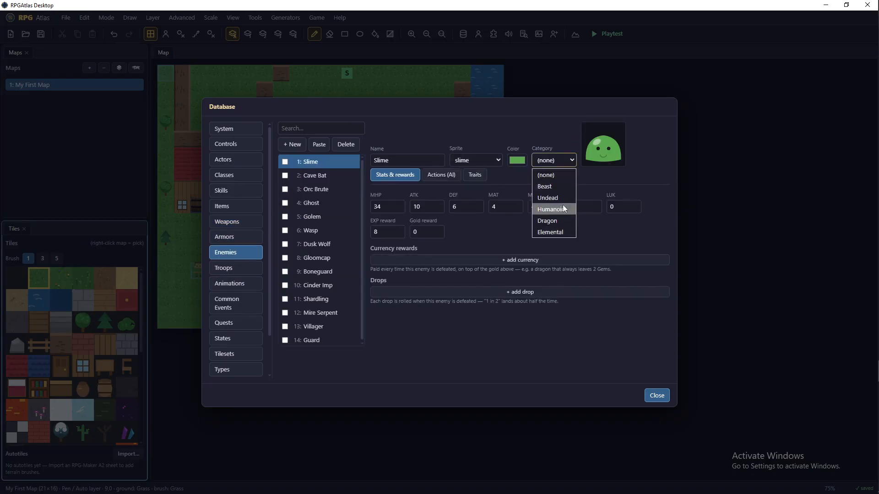
click(447, 358)
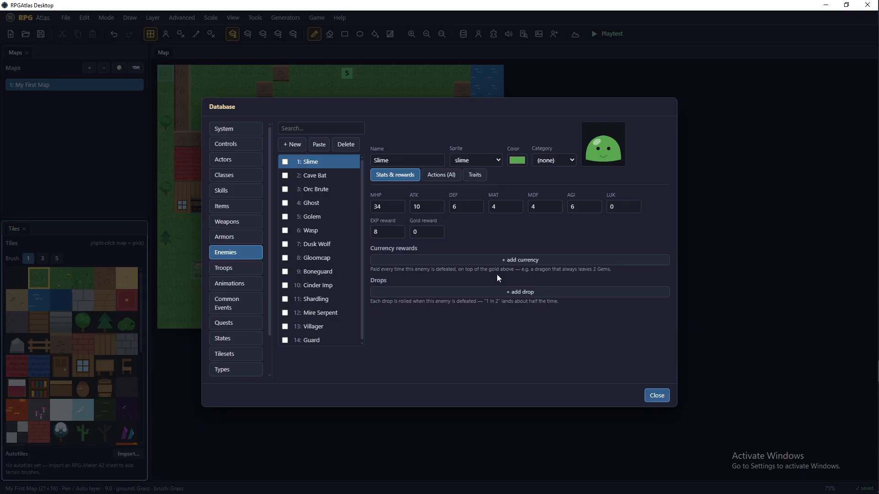
- Add a currency reward of 1 Silver to the Slime enemy and close the Database
click(485, 260)
click(405, 261)
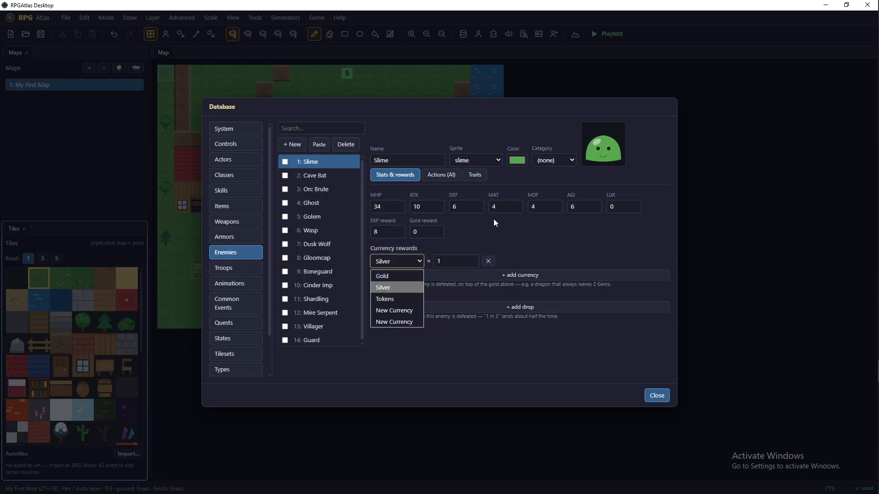
click(374, 394)
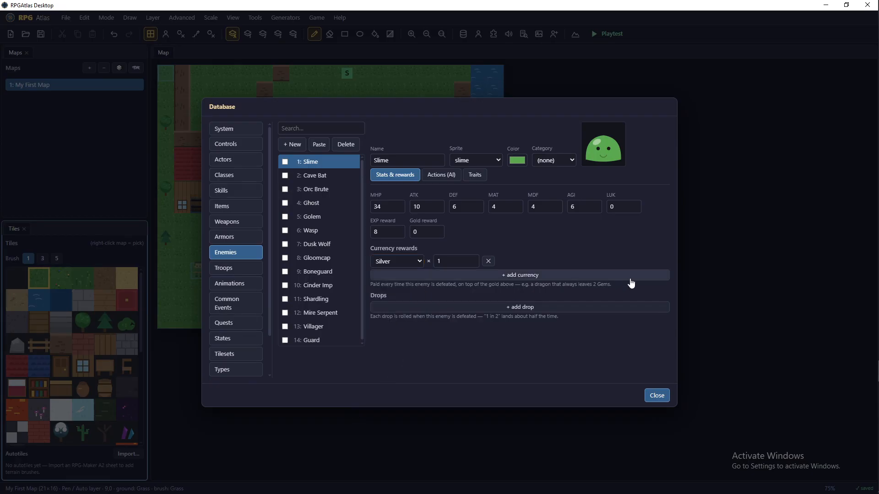
click(658, 396)
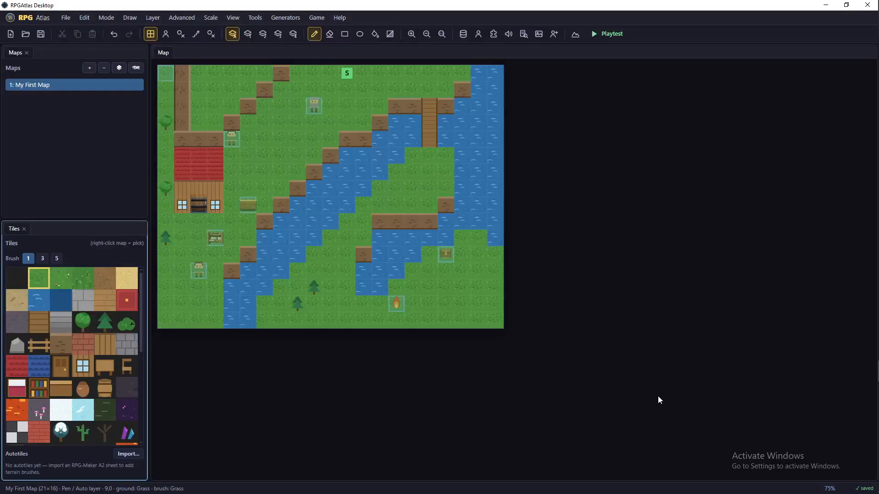
- Create a new event at map position 6, 5 and show its commands as a graph
click(166, 33)
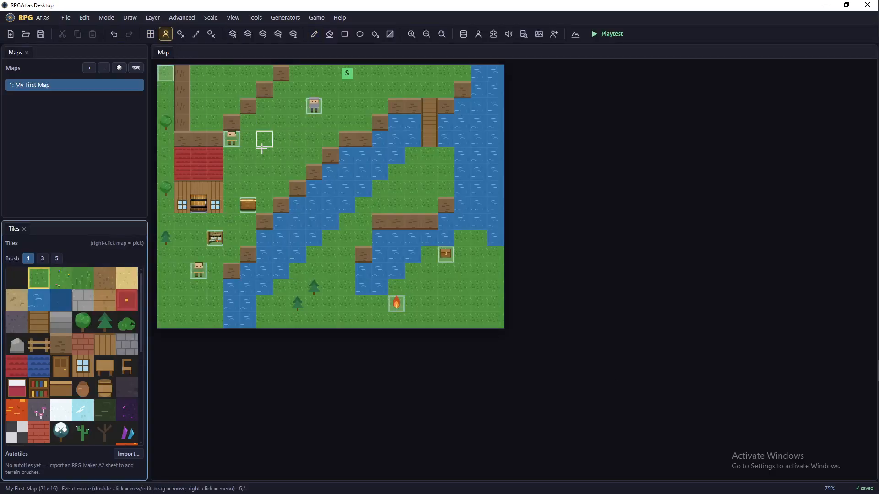
double_click(268, 157)
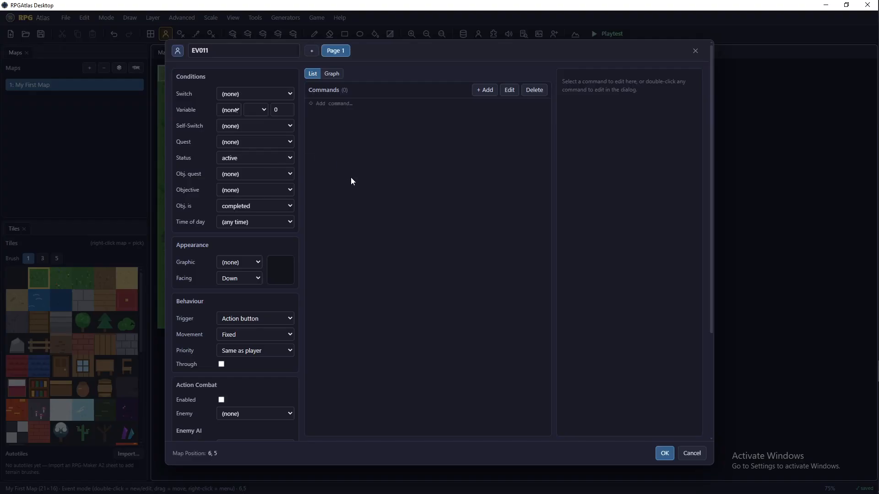
click(332, 74)
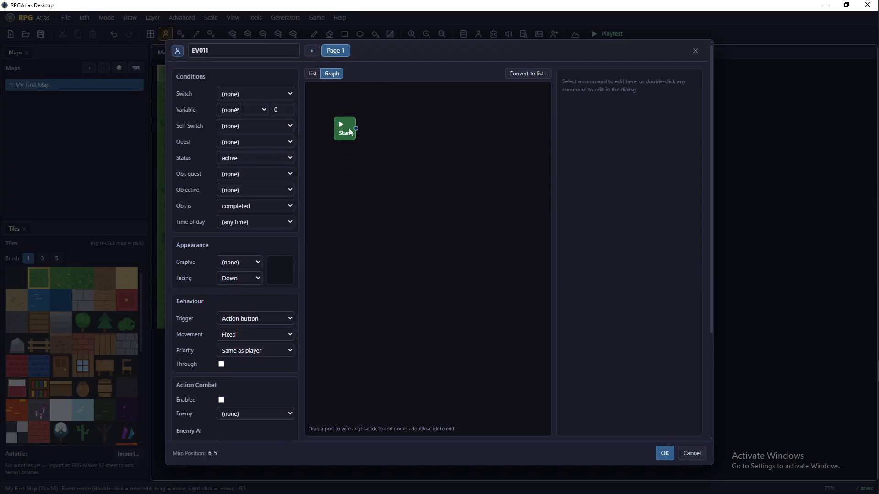
- Add an Open Shop command wired to the Start node of the event graph
drag(356, 130, 380, 136)
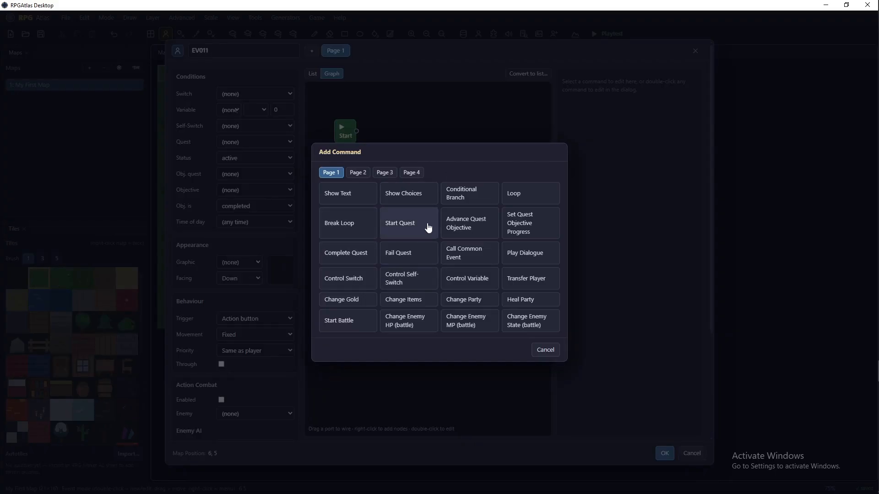
click(353, 174)
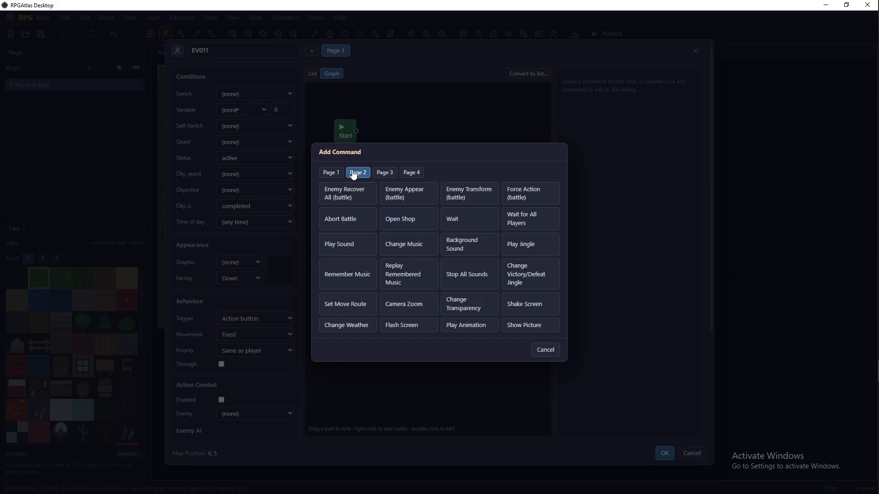
click(400, 219)
drag(462, 163, 437, 161)
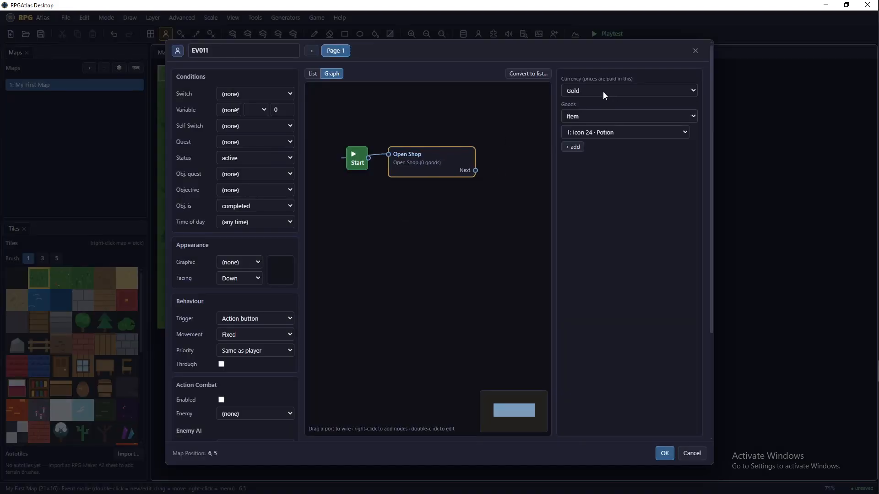
- Set the shop's currency to Silver and look through its goods type options
click(603, 92)
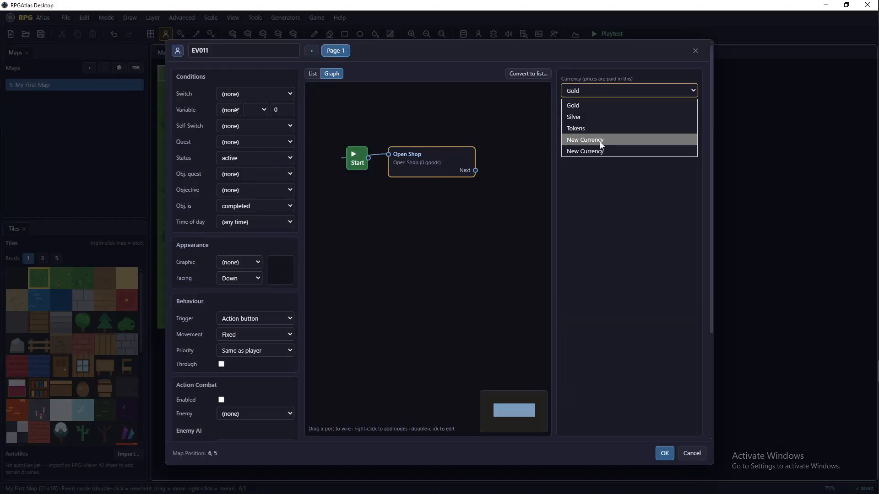
click(602, 117)
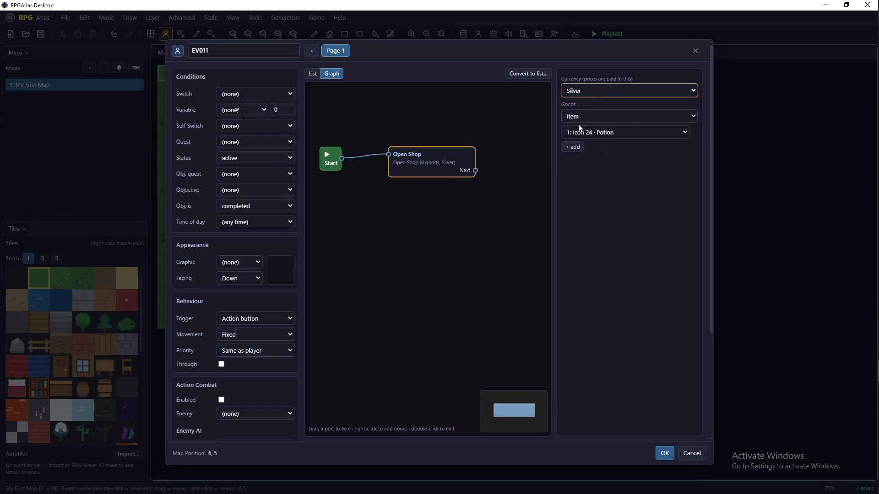
click(597, 91)
click(588, 226)
click(594, 115)
click(596, 186)
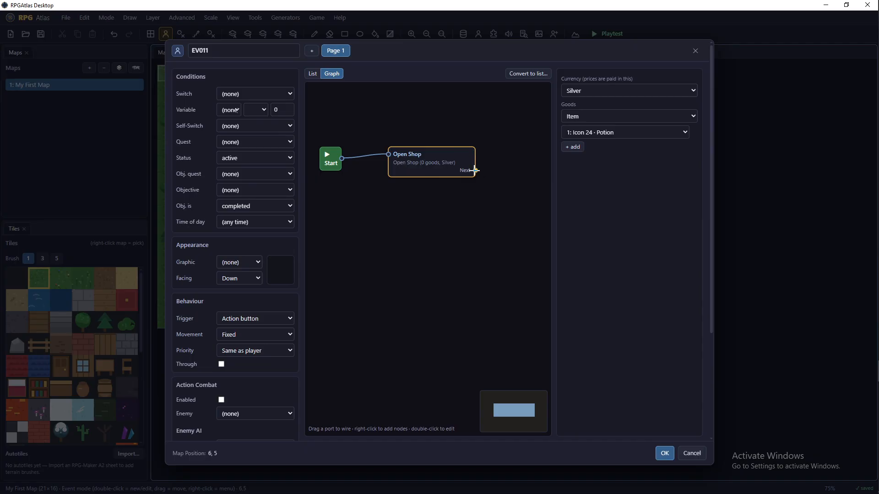
- Try out a Control Variable command wired after the Open Shop node, and delete it
drag(475, 171, 430, 216)
drag(430, 216, 430, 216)
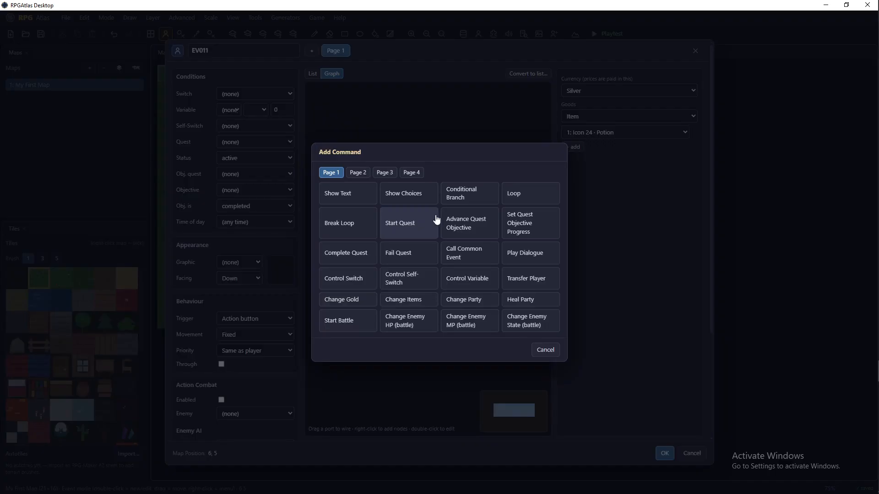
click(358, 173)
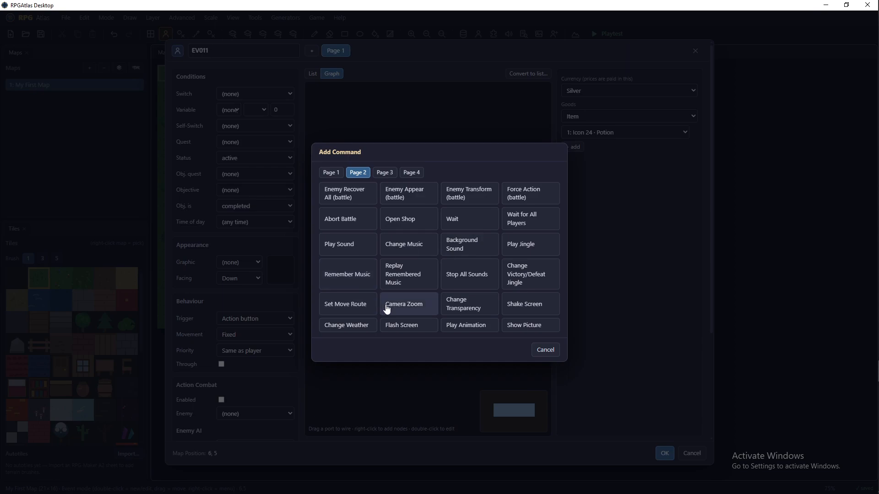
click(331, 174)
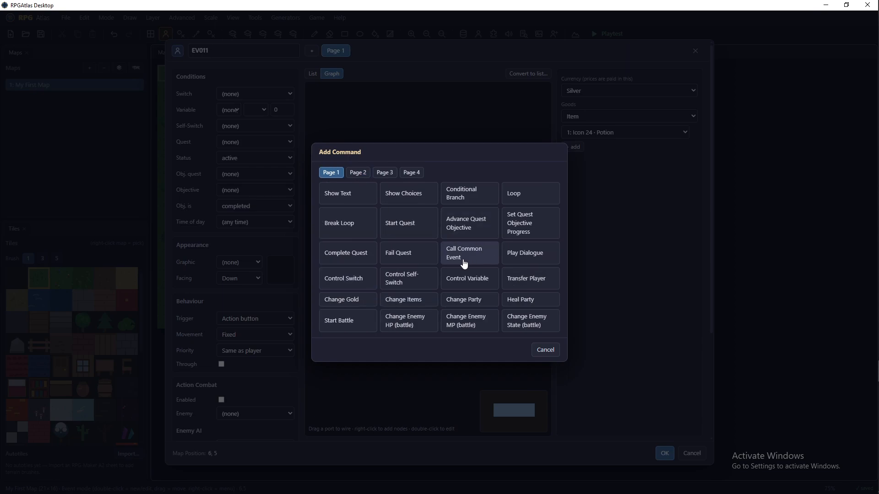
click(463, 282)
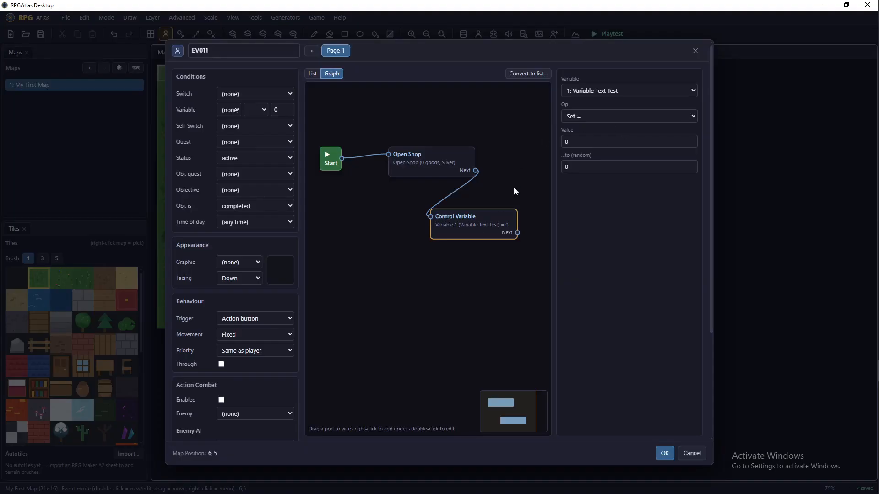
click(614, 115)
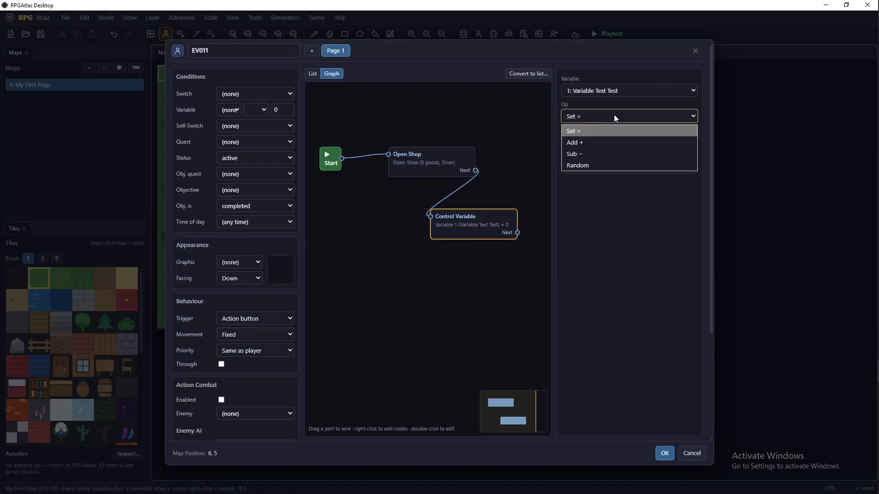
click(591, 133)
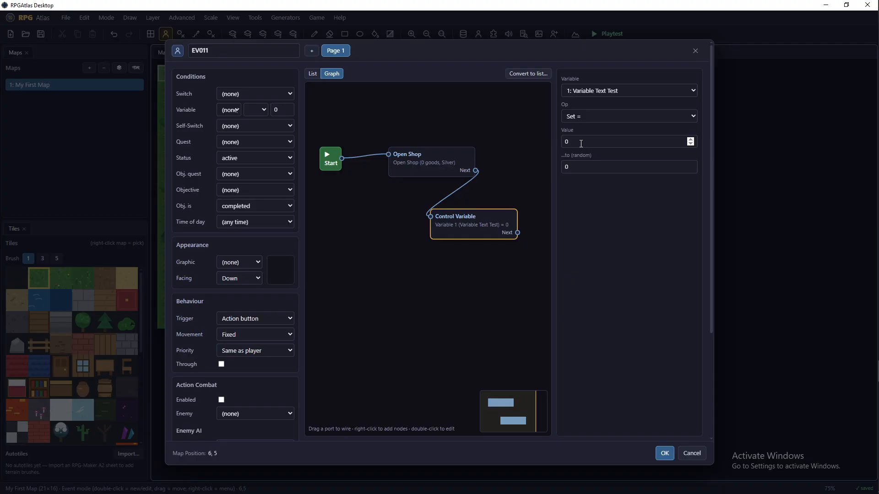
click(607, 92)
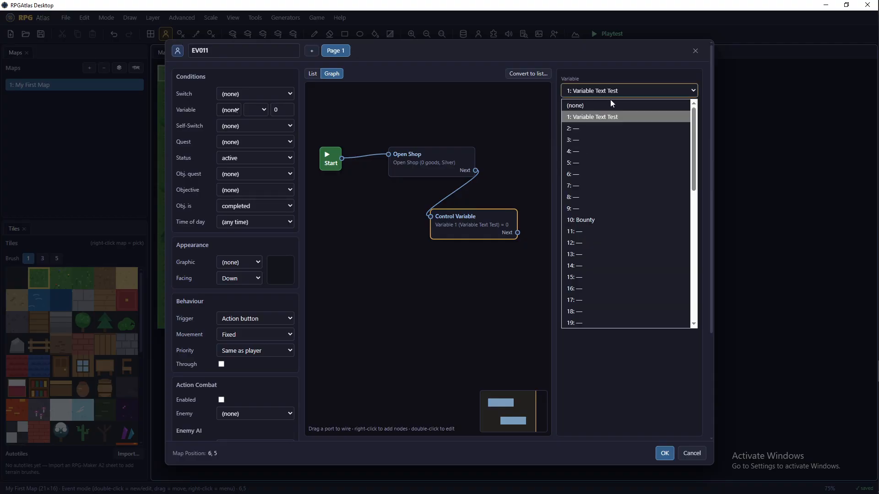
click(603, 61)
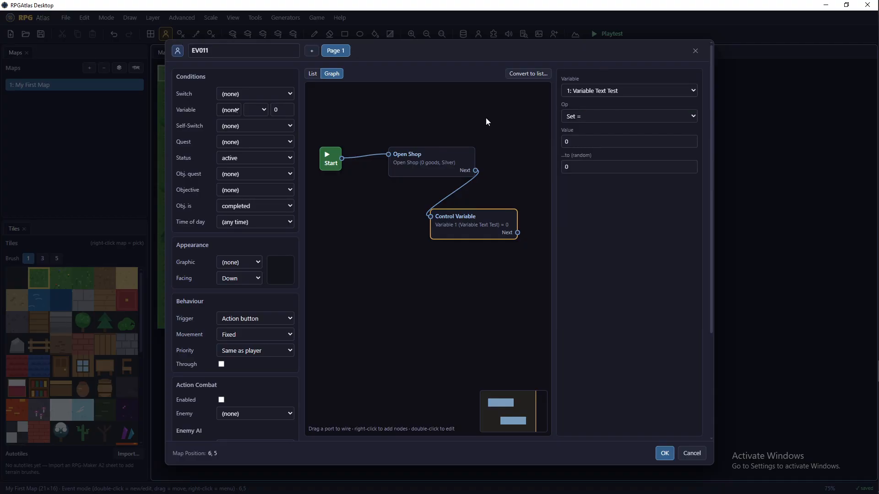
key(Delete)
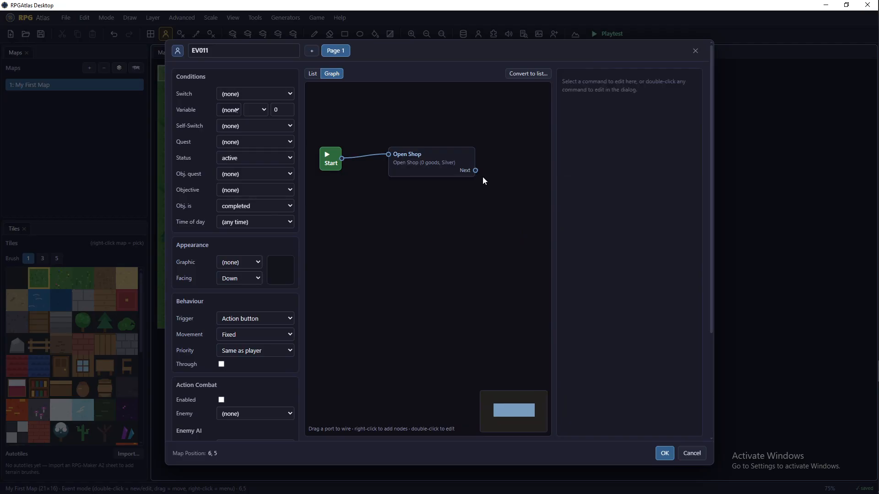
- Add a Change Gold command wired after the Open Shop node and move it closer beneath that node
drag(476, 170, 433, 213)
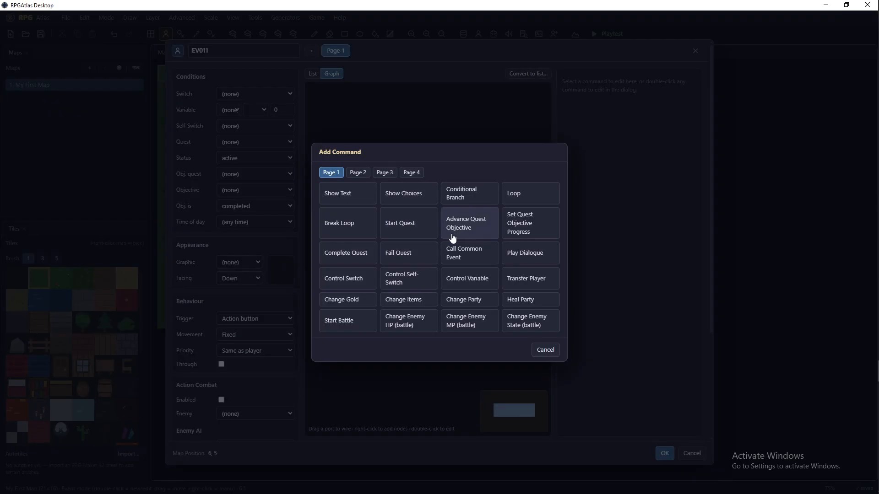
click(347, 301)
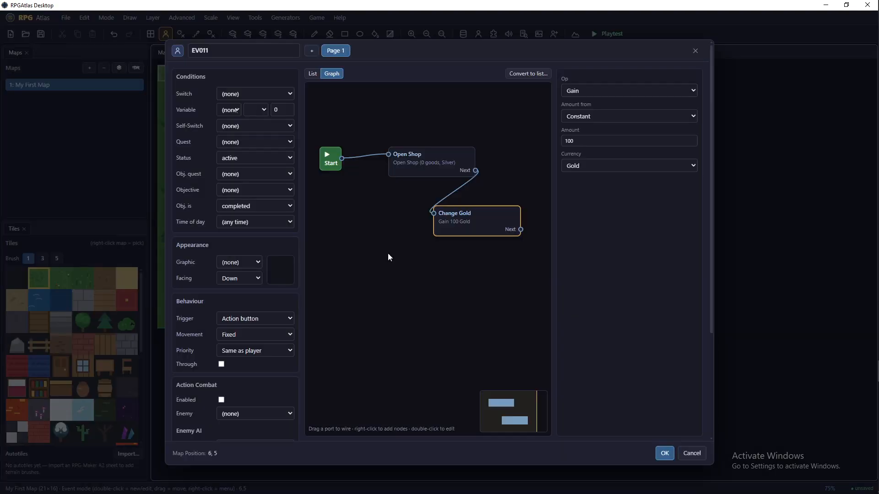
drag(493, 209, 466, 208)
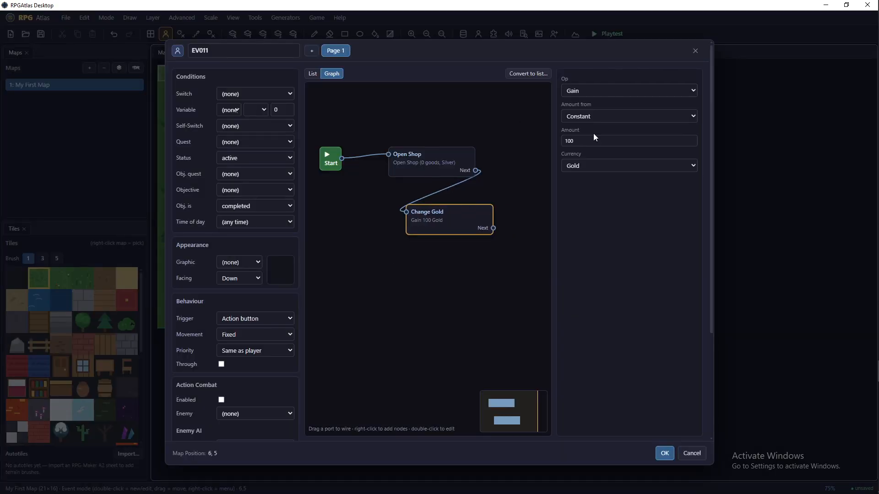
- Set the Change Gold amount source to Variable and look through its operation, variable and currency options
click(600, 164)
click(568, 260)
click(591, 90)
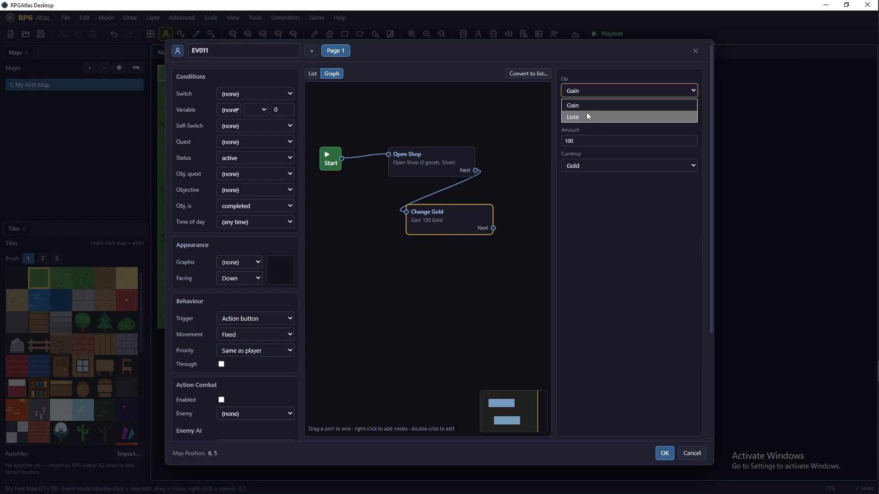
click(589, 94)
click(594, 116)
click(598, 116)
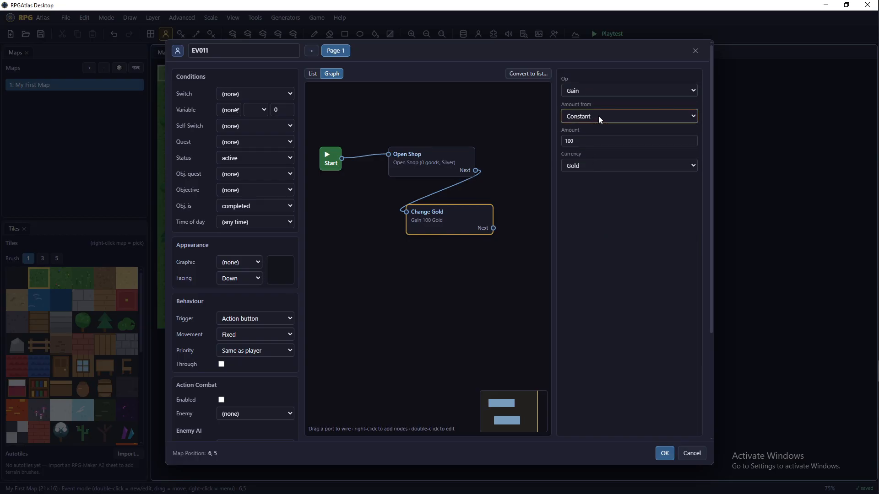
click(597, 117)
click(592, 141)
click(594, 140)
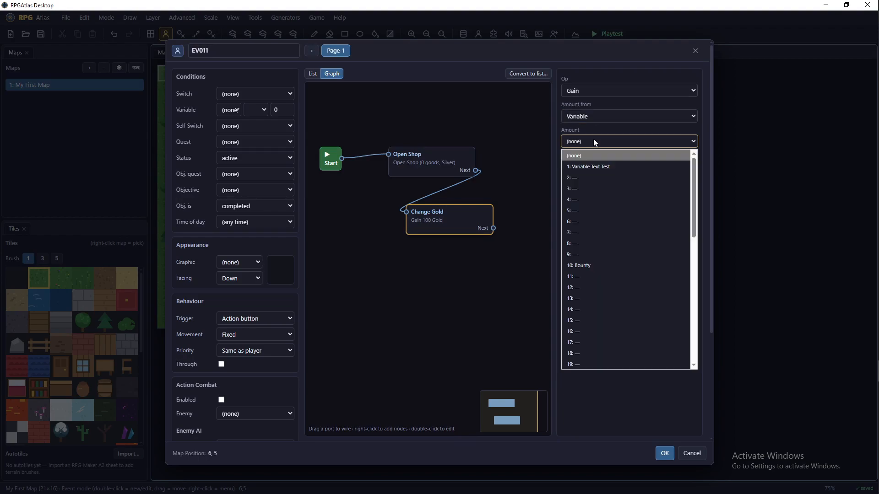
click(590, 58)
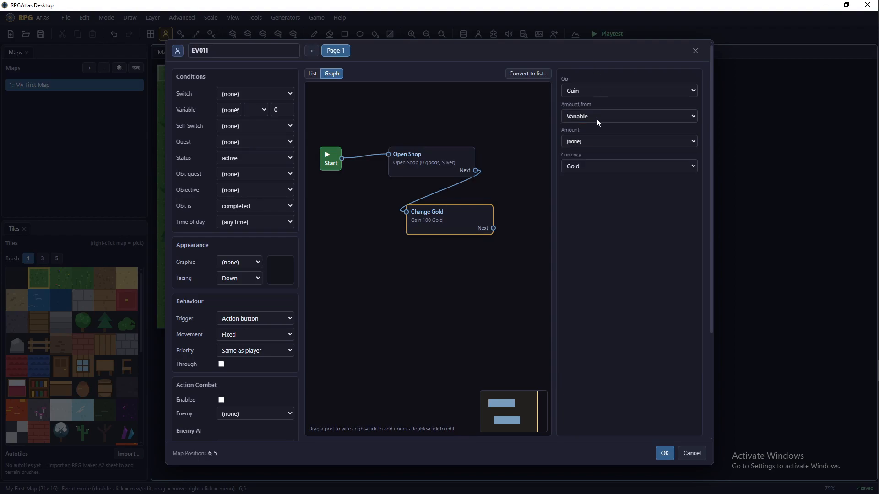
click(595, 165)
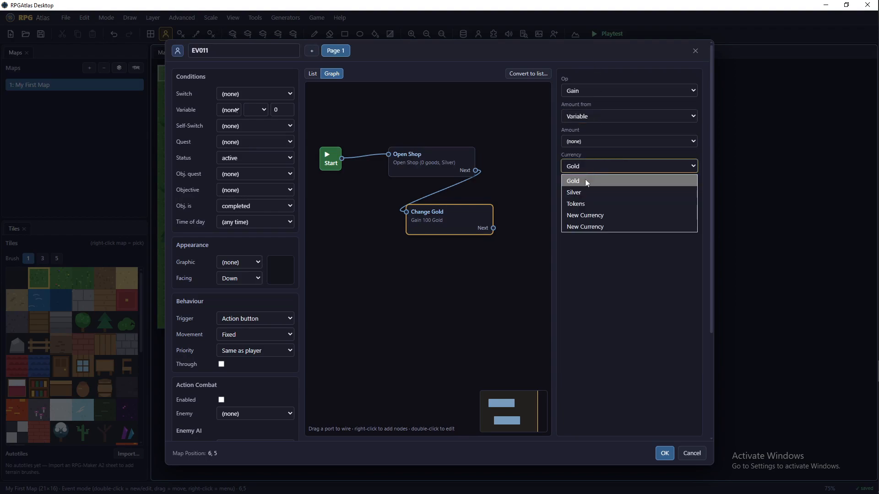
click(580, 273)
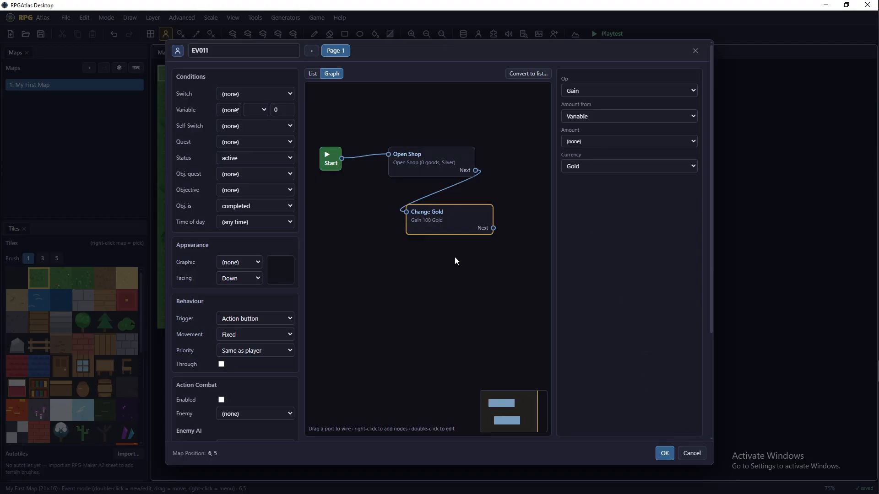
- Wire a Start Quest command for Main Quest after the Change Gold node, and discard the event
drag(493, 228, 423, 266)
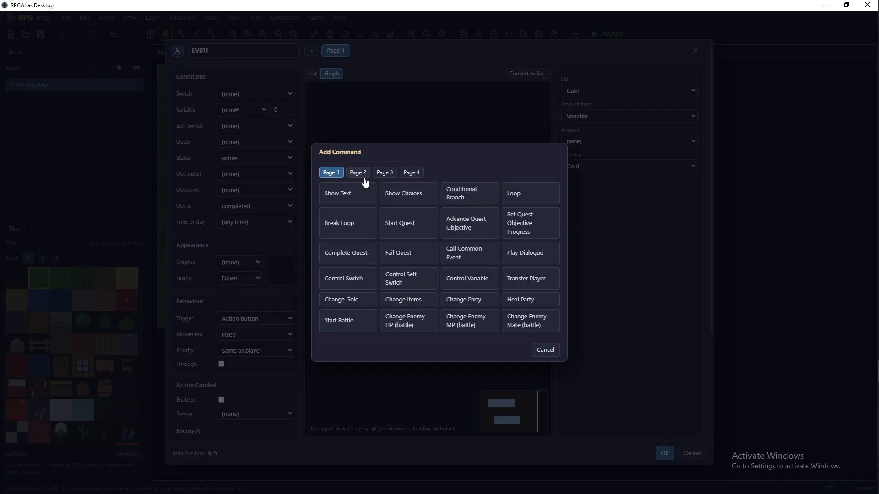
click(401, 224)
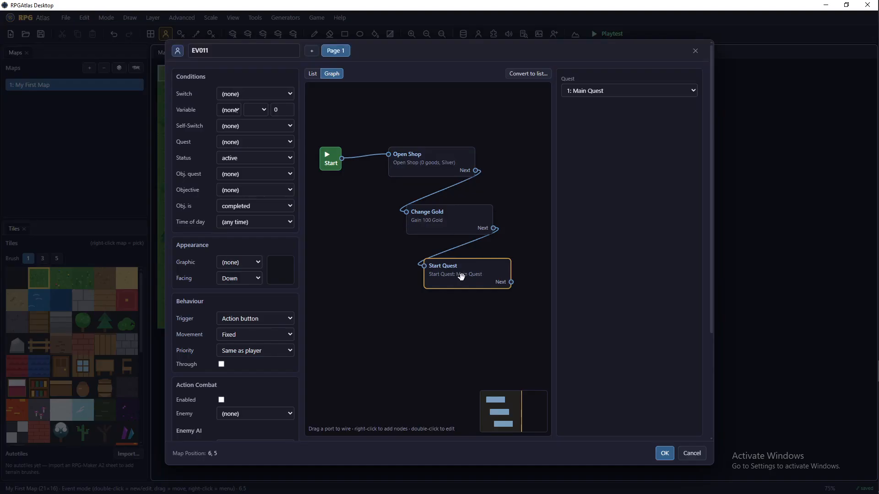
click(687, 453)
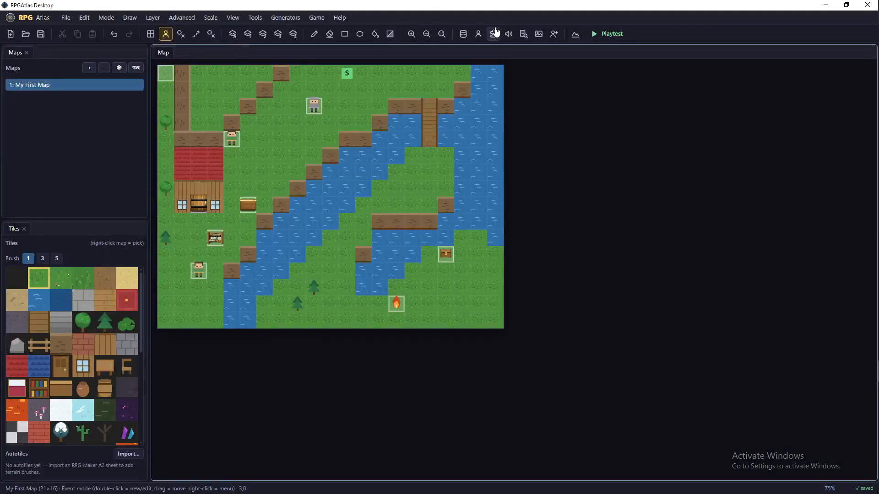
- Examine the Helping Nip Nop quest in the Database, including its objectives, requirements, failure and reward settings
click(248, 18)
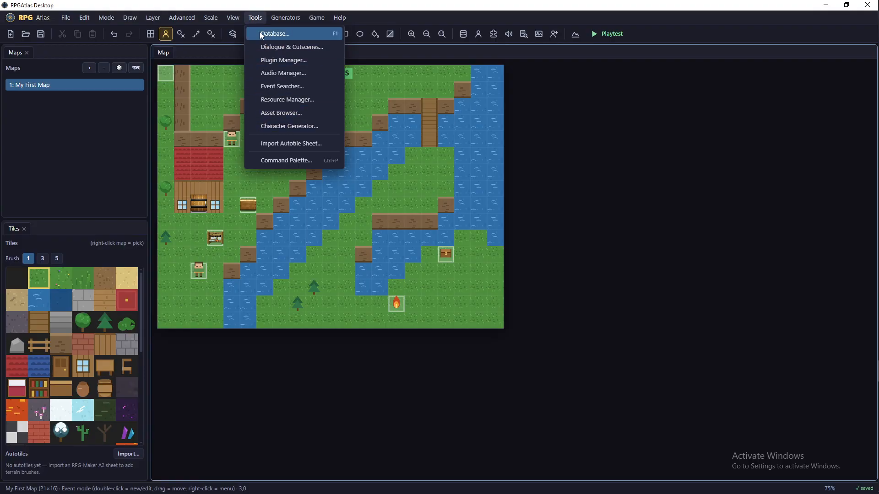
click(275, 34)
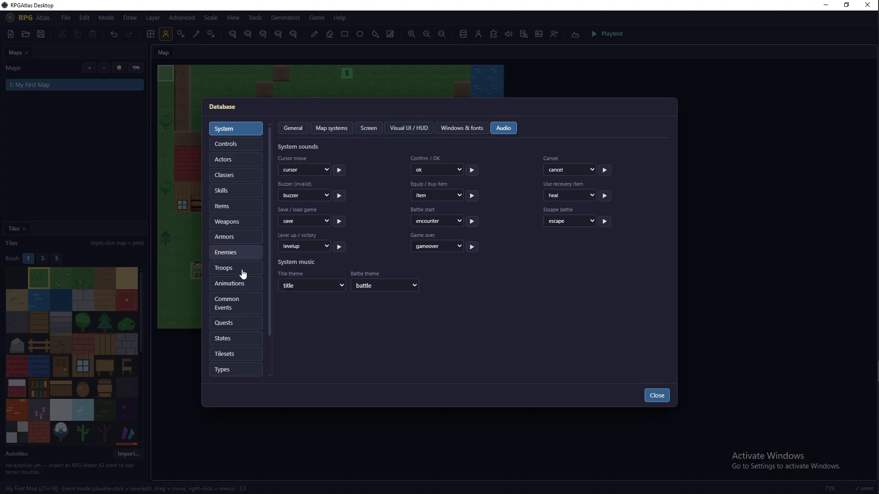
click(222, 328)
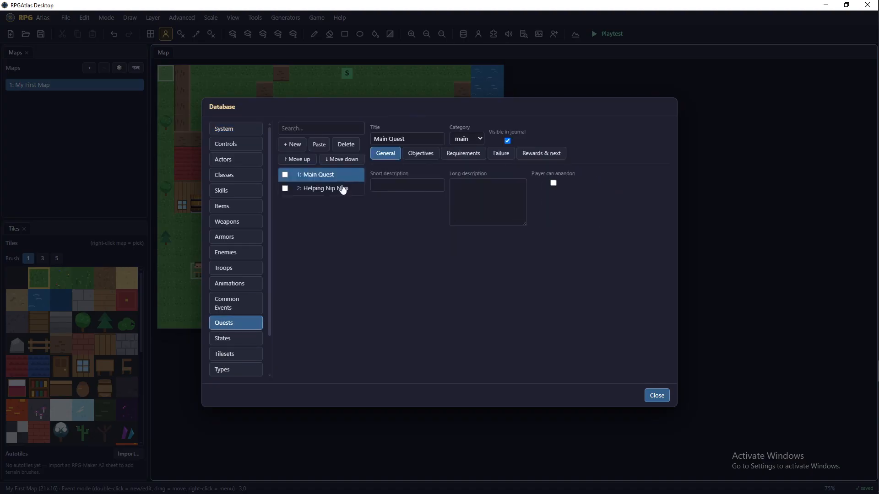
click(312, 195)
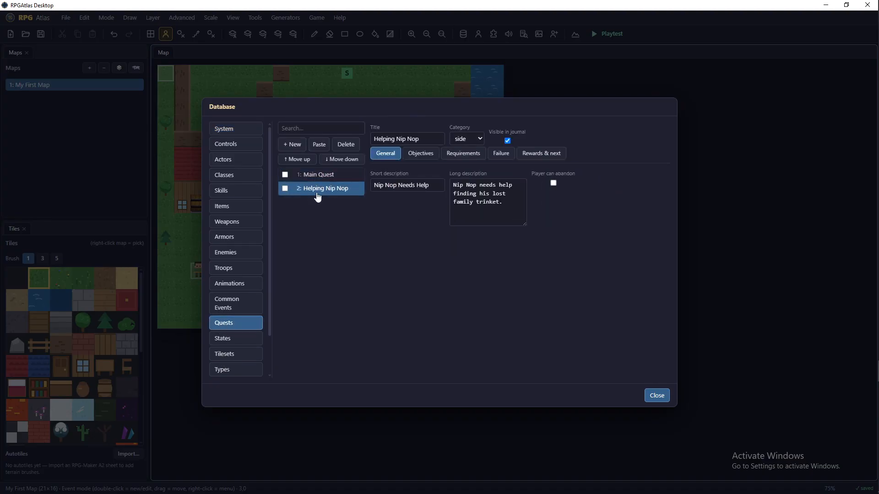
click(422, 154)
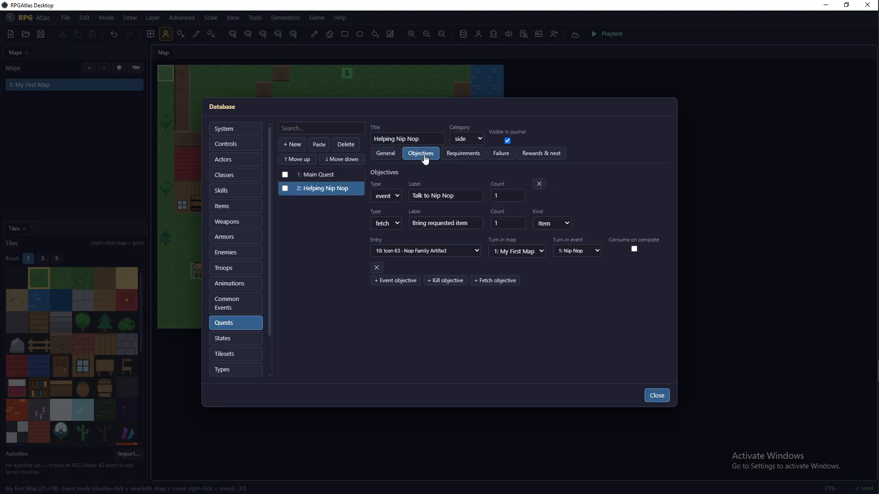
click(460, 158)
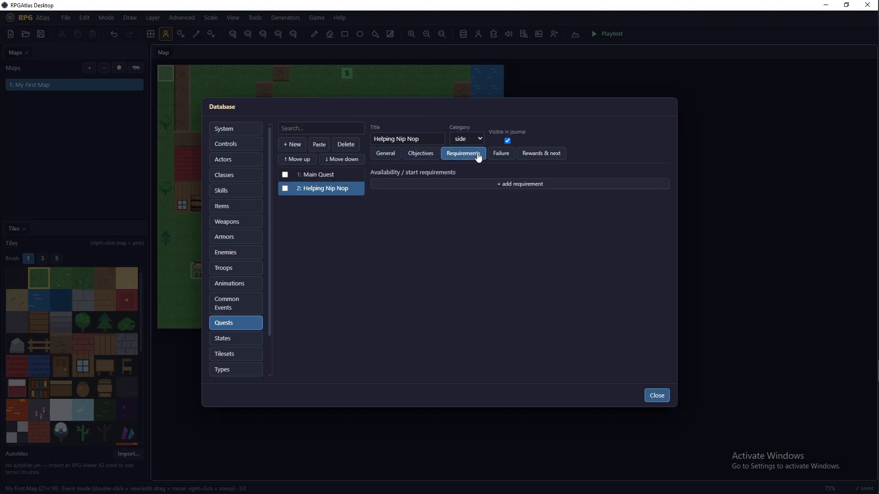
click(508, 157)
click(556, 157)
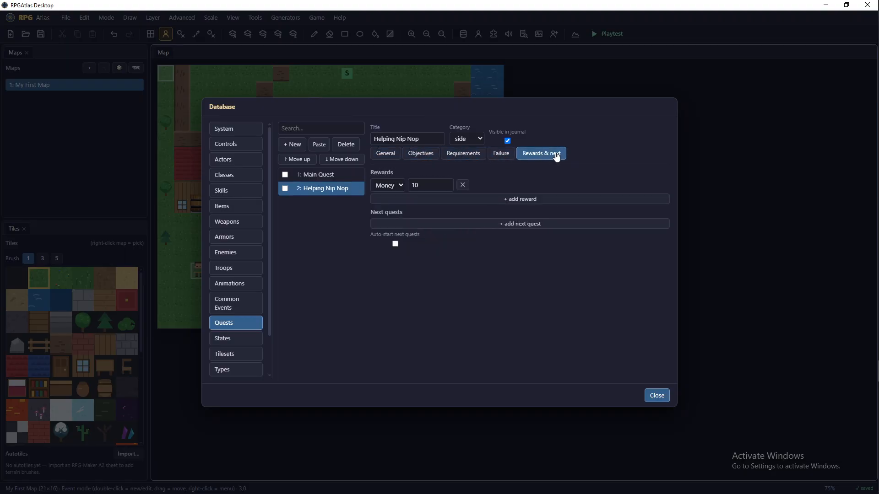
- Look through the reward types and next-quest settings of the Helping Nip Nop quest, and close the Database
click(401, 186)
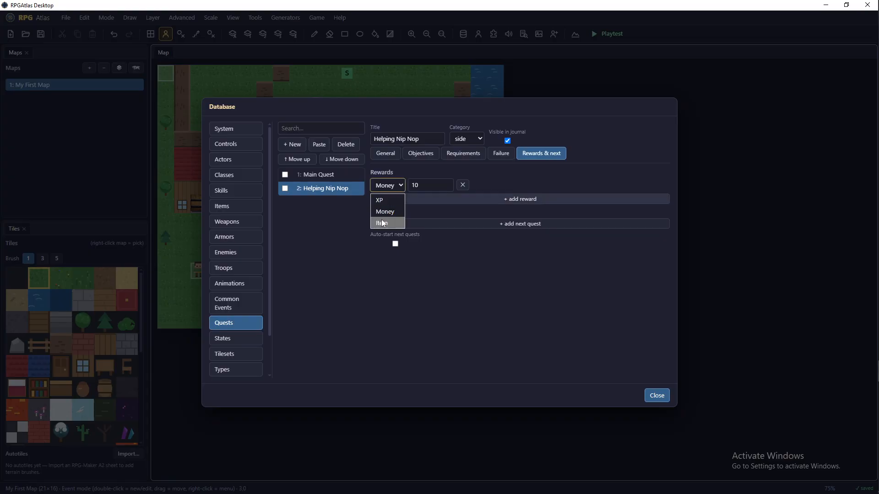
click(476, 185)
click(425, 185)
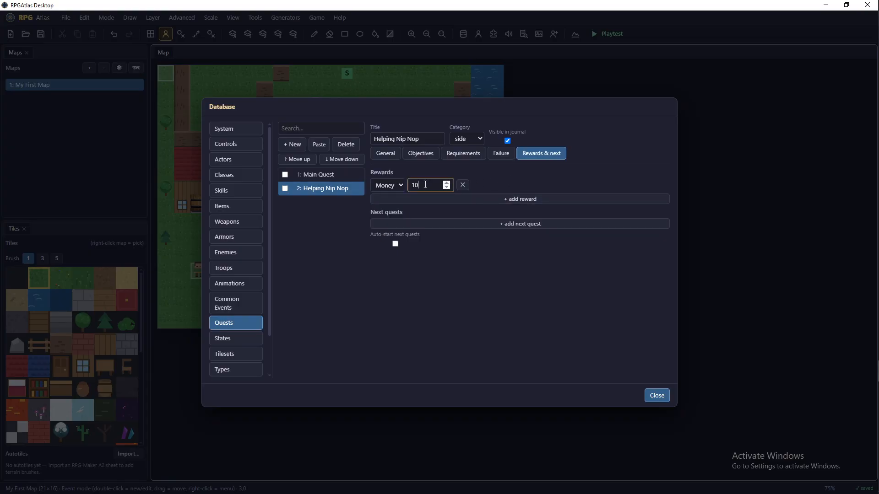
click(394, 187)
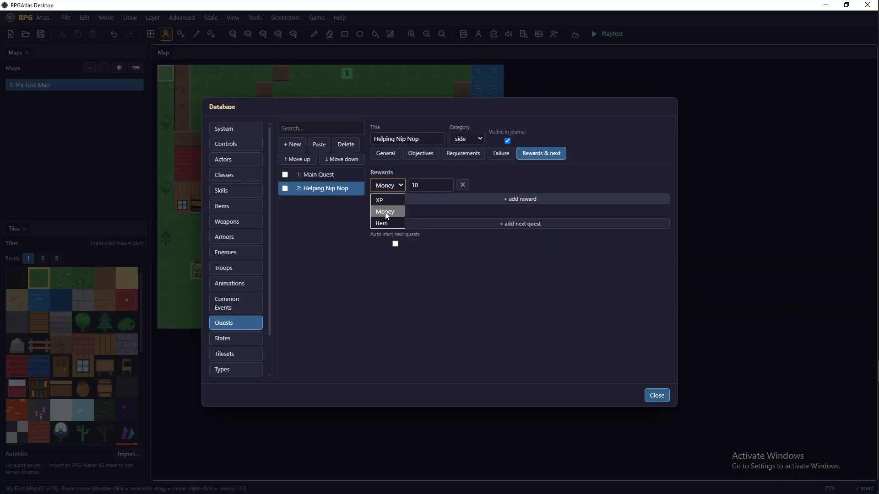
click(395, 244)
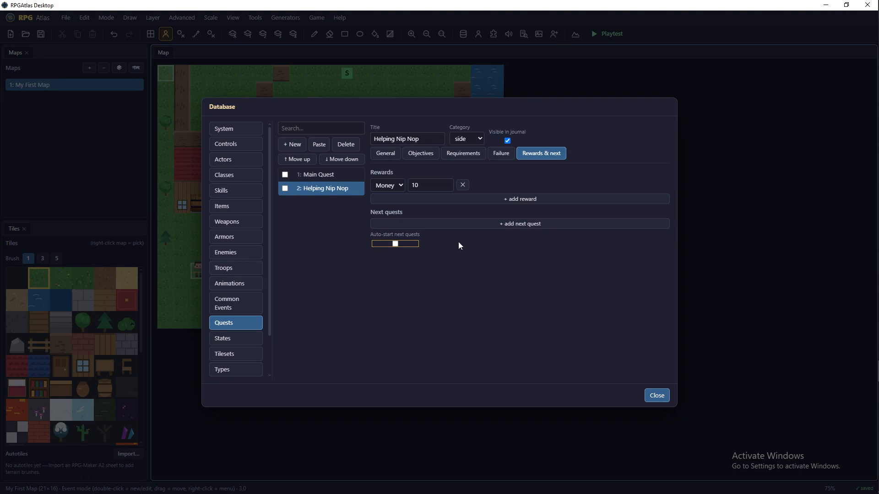
click(656, 396)
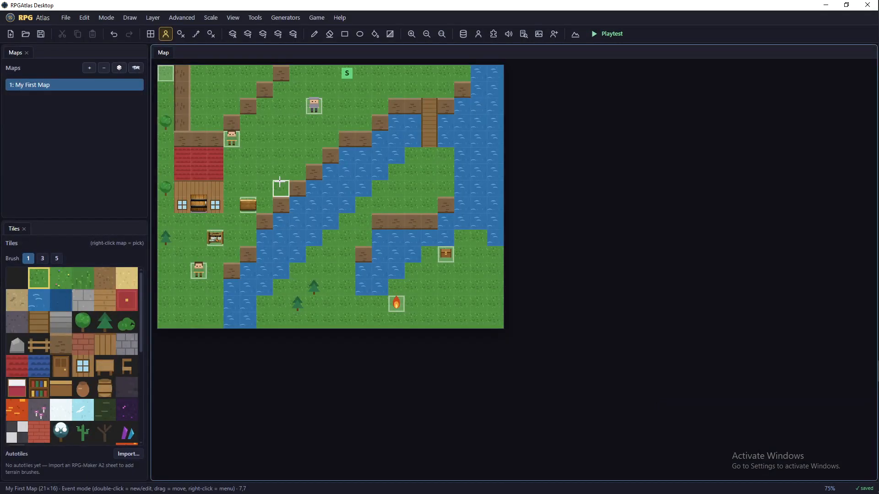
- Review the general, encounter, HD-2D and effects properties of My First Map, and leave them without saving
double_click(47, 86)
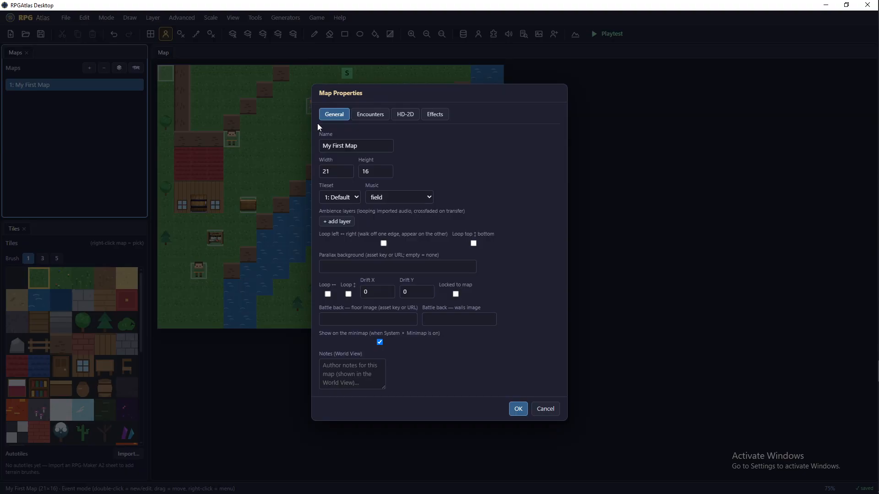
click(364, 116)
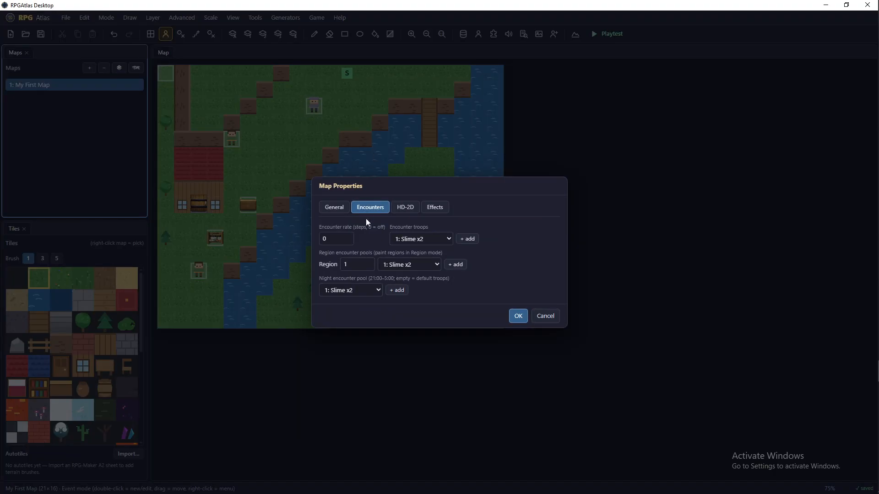
click(403, 208)
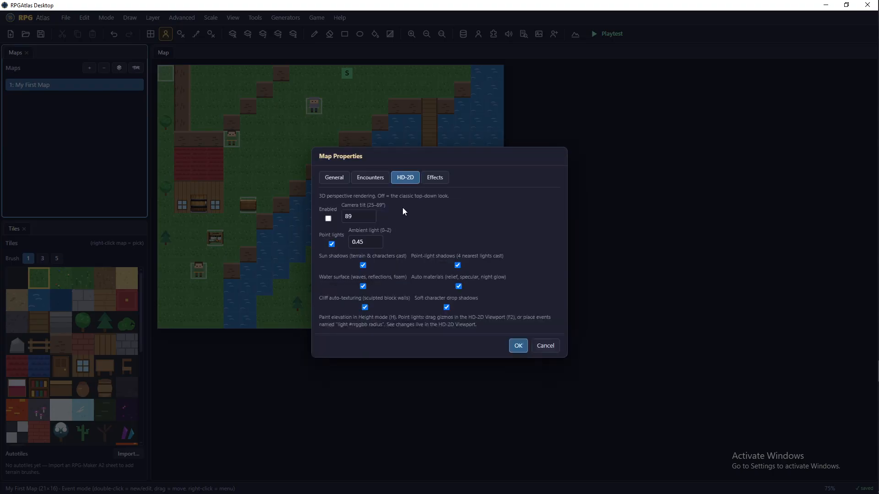
click(431, 177)
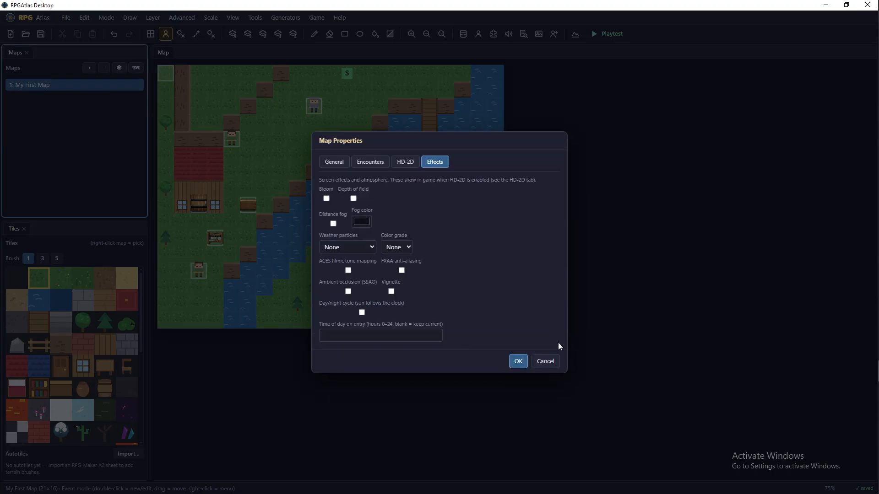
click(548, 364)
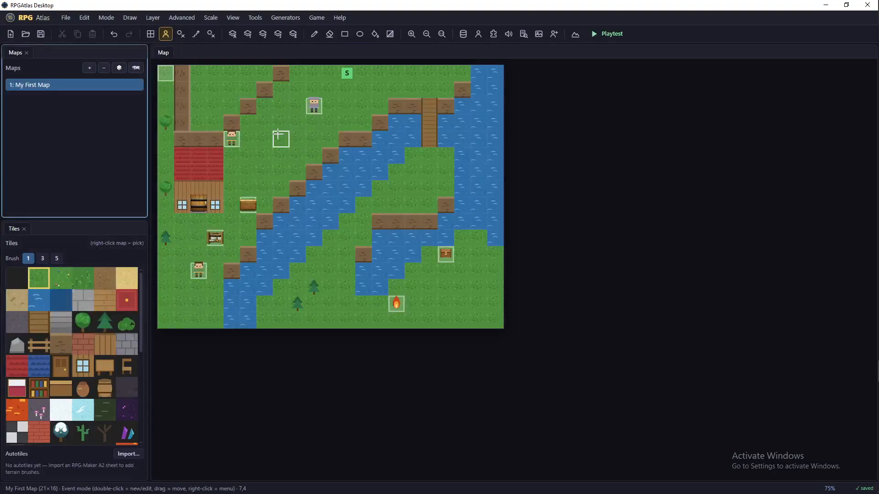
- Review the Database's general system settings for Test Game and look through the list of Database categories
double_click(280, 125)
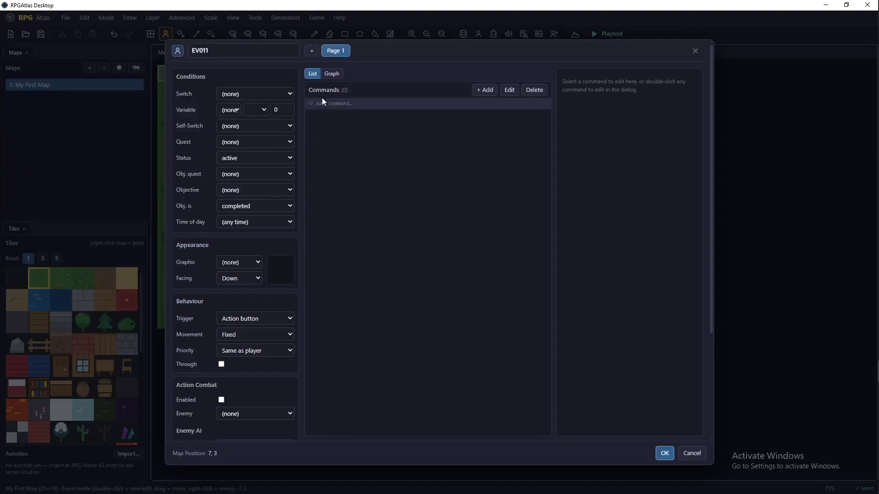
click(695, 50)
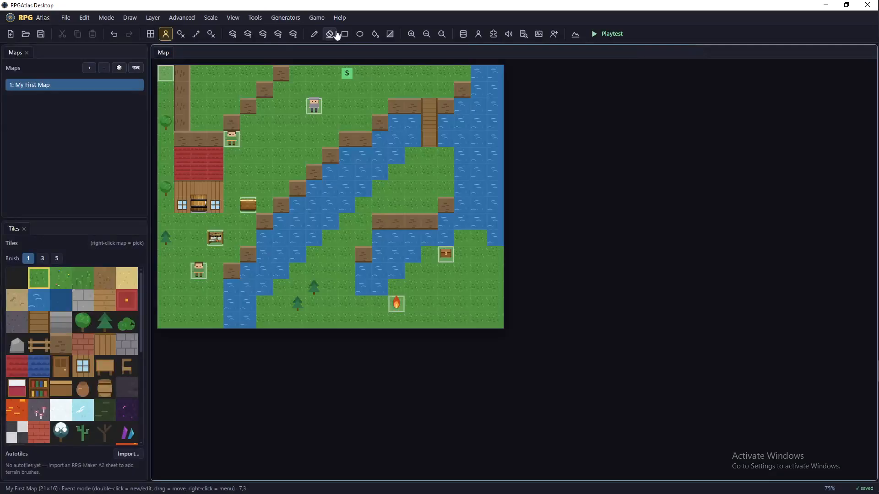
click(463, 36)
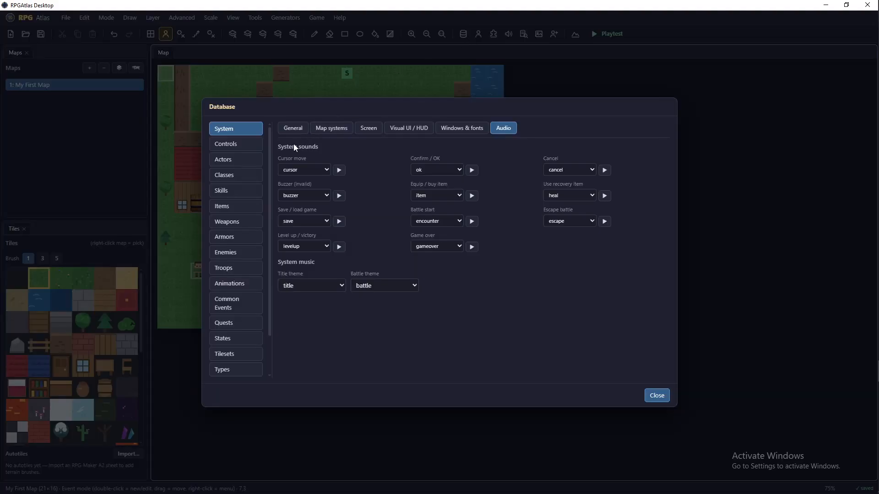
click(339, 131)
click(291, 128)
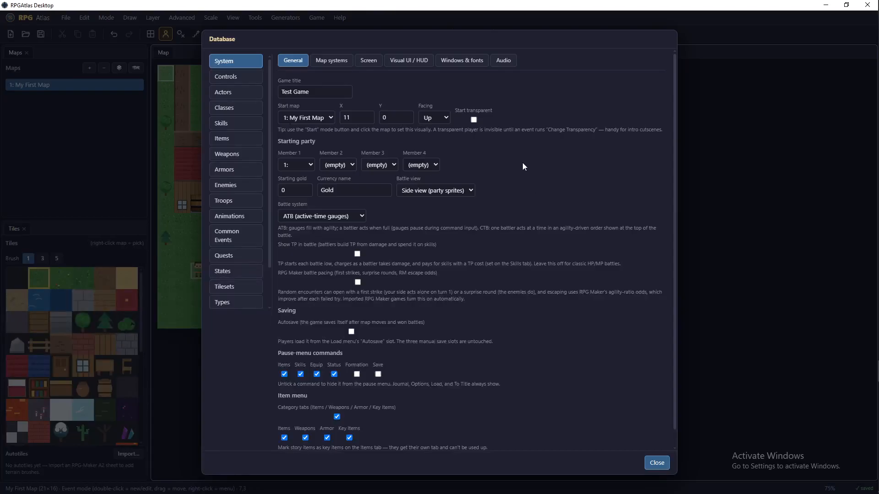
scroll(522, 174, down, 2)
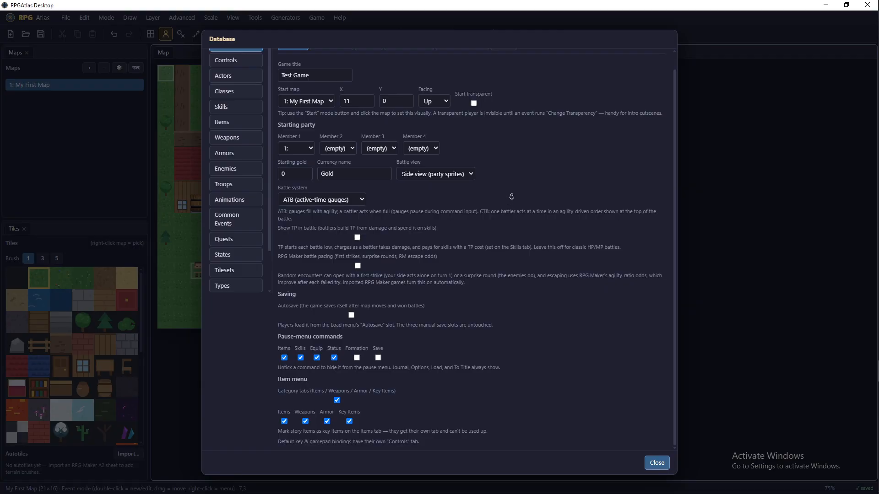
scroll(513, 162, up, 2)
drag(267, 139, 271, 174)
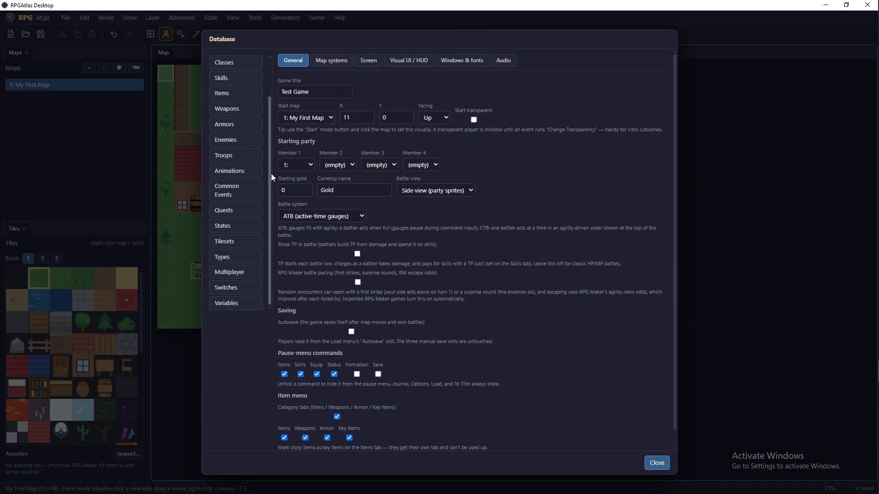
- Review the Database's multiplayer settings, including the Play Together option, play server address and available chat modes
click(227, 275)
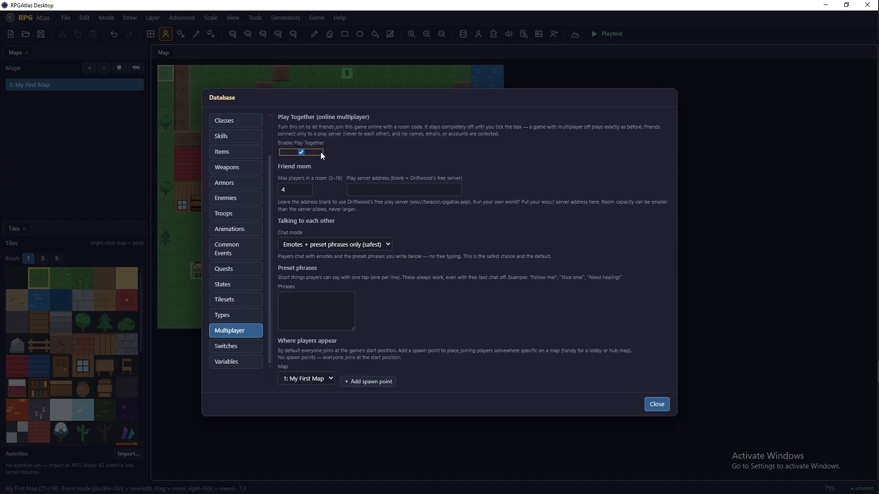
click(299, 153)
click(352, 194)
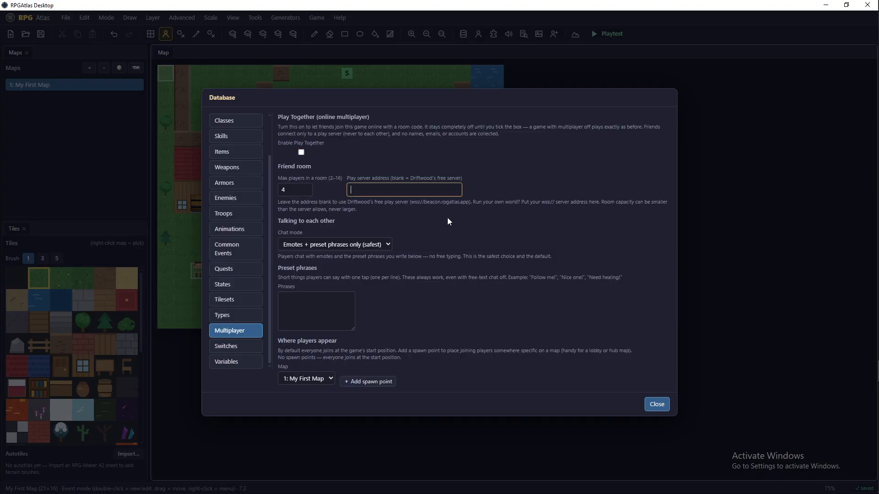
click(374, 214)
click(369, 245)
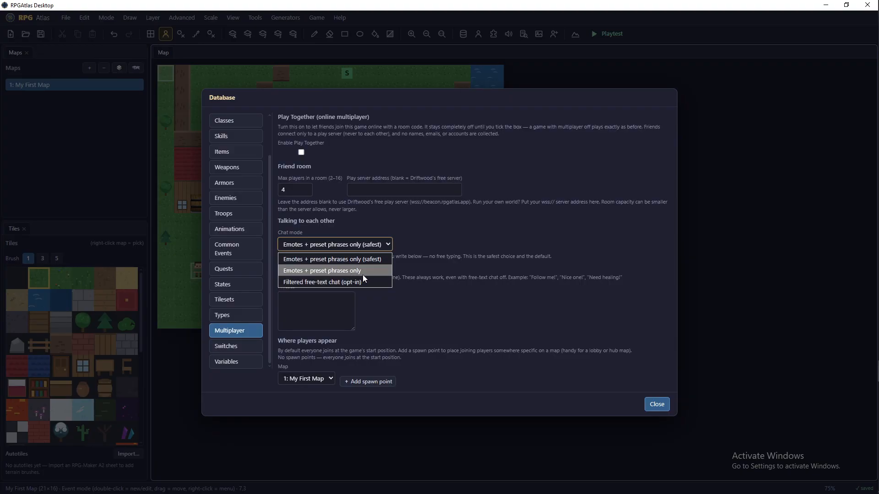
click(372, 251)
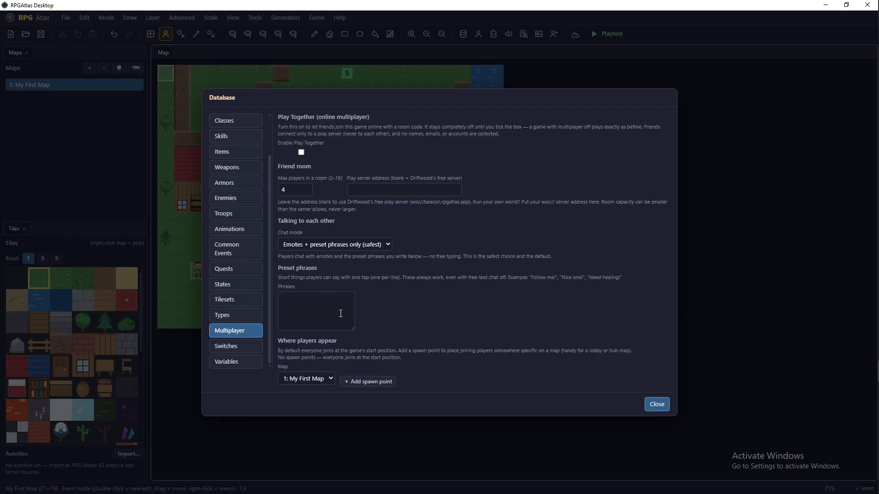
- Add a multiplayer spawn point on My First Map, and remove it again
click(361, 382)
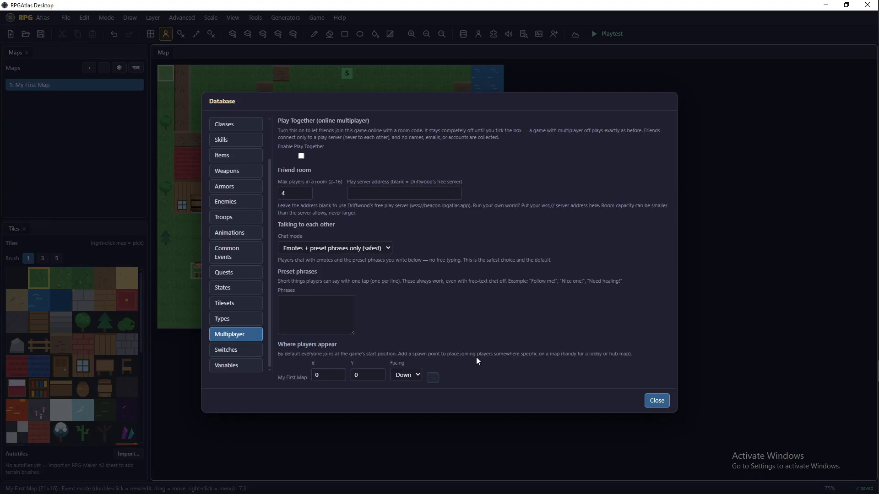
click(412, 374)
click(438, 377)
click(433, 379)
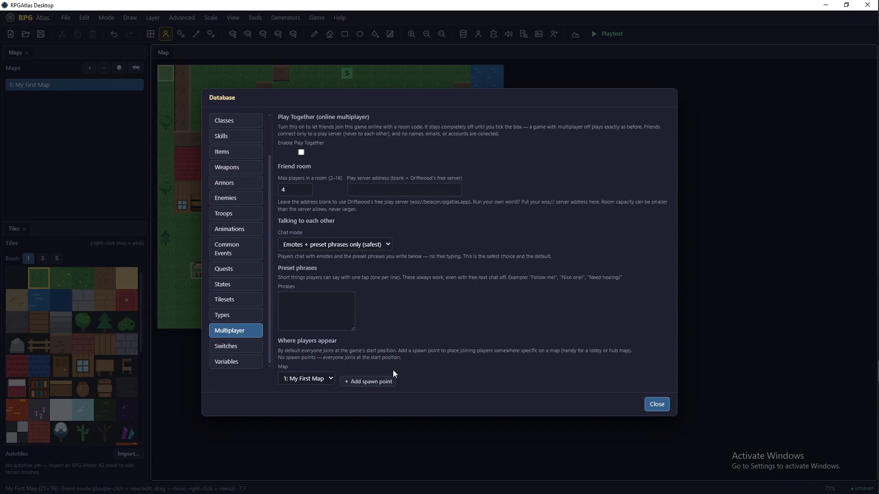
- Check the map choices for player spawn points, and enable Play Together online multiplayer
click(323, 379)
click(413, 355)
click(302, 152)
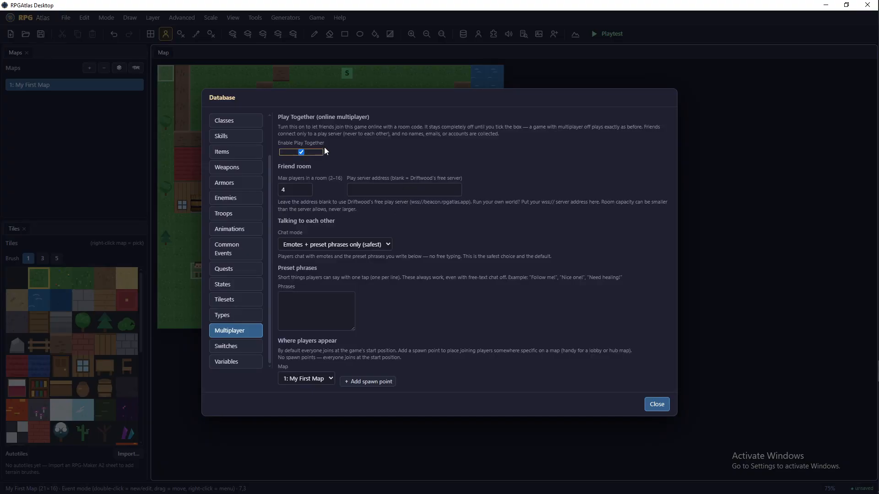